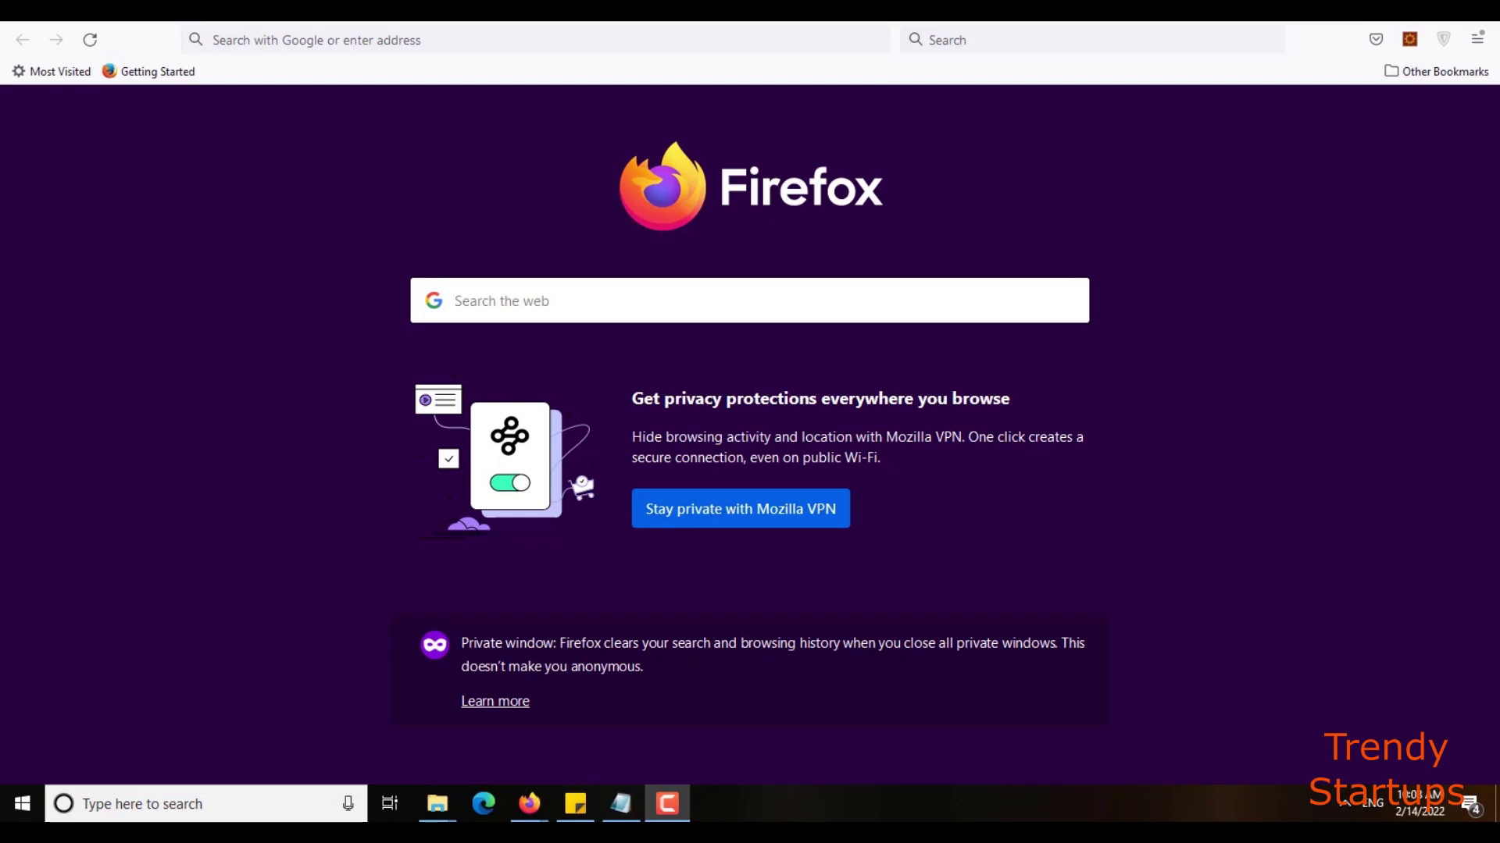
# - Search Windows for 'control panel' and launch Control Panel from the results
pyautogui.click(199, 809)
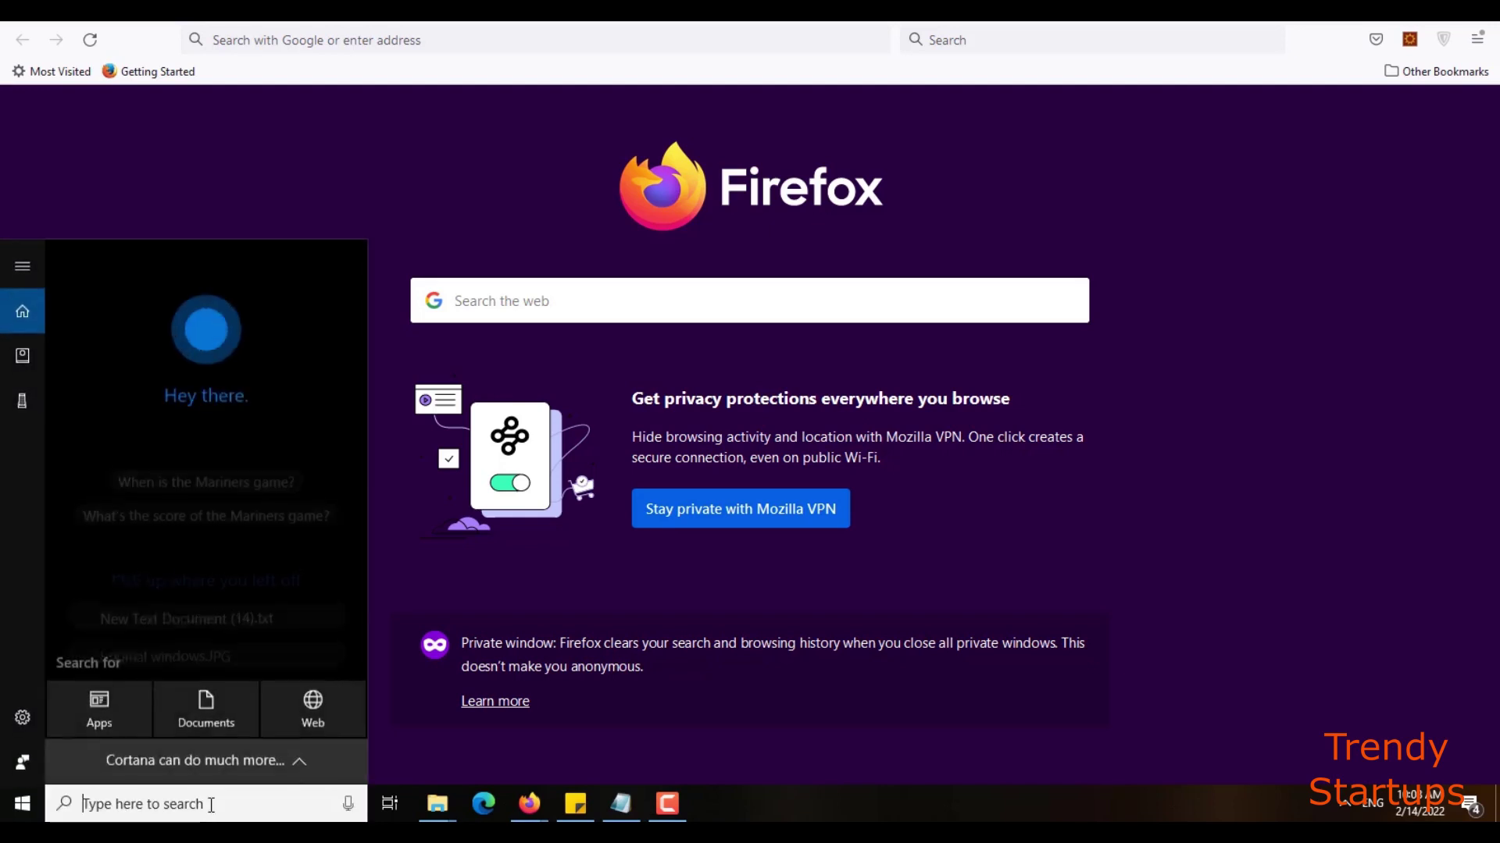
pyautogui.write('control')
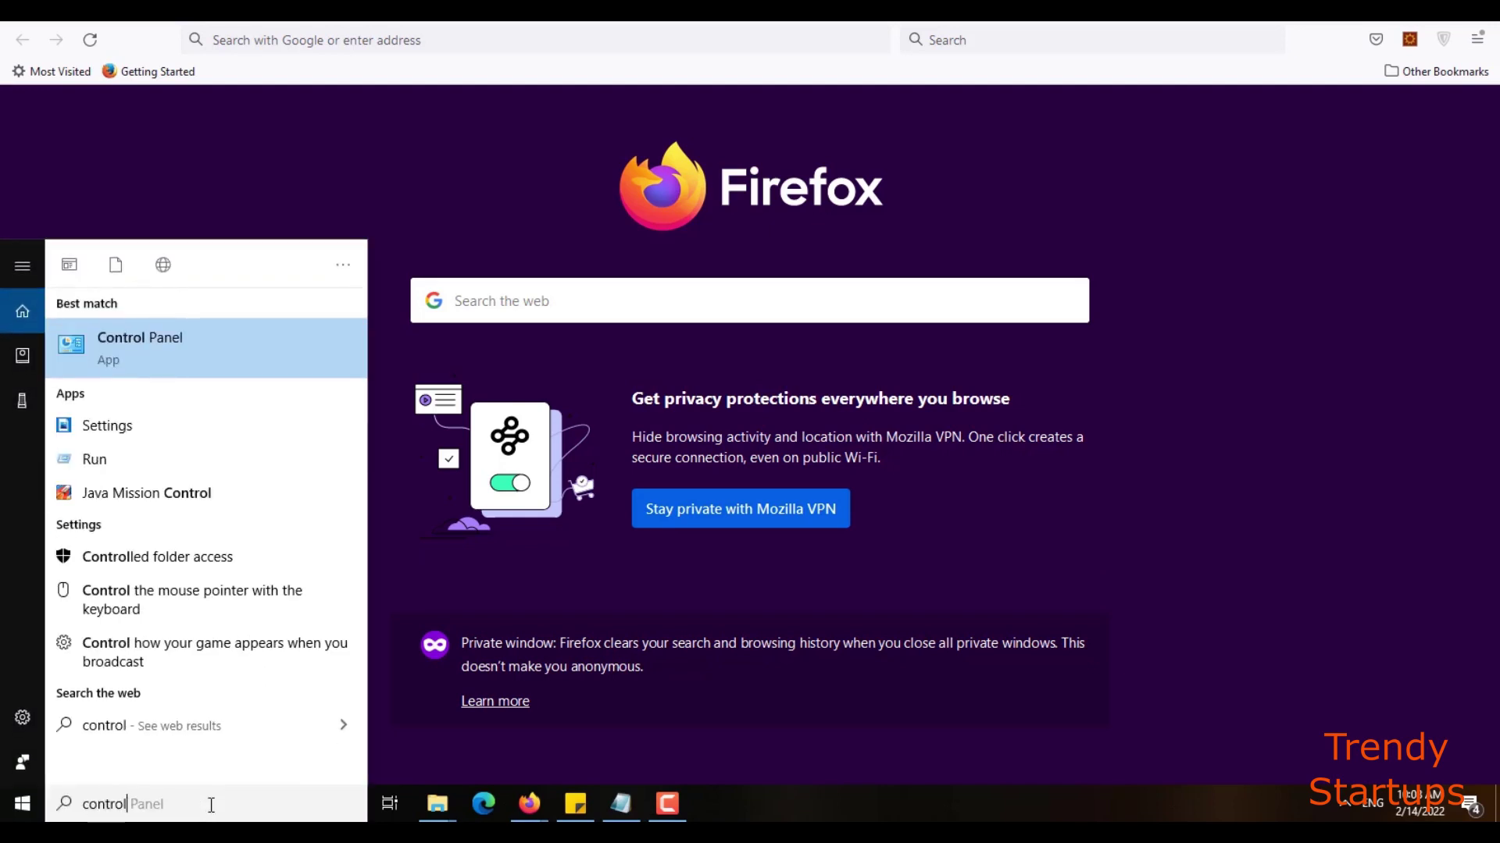
pyautogui.write(' panel')
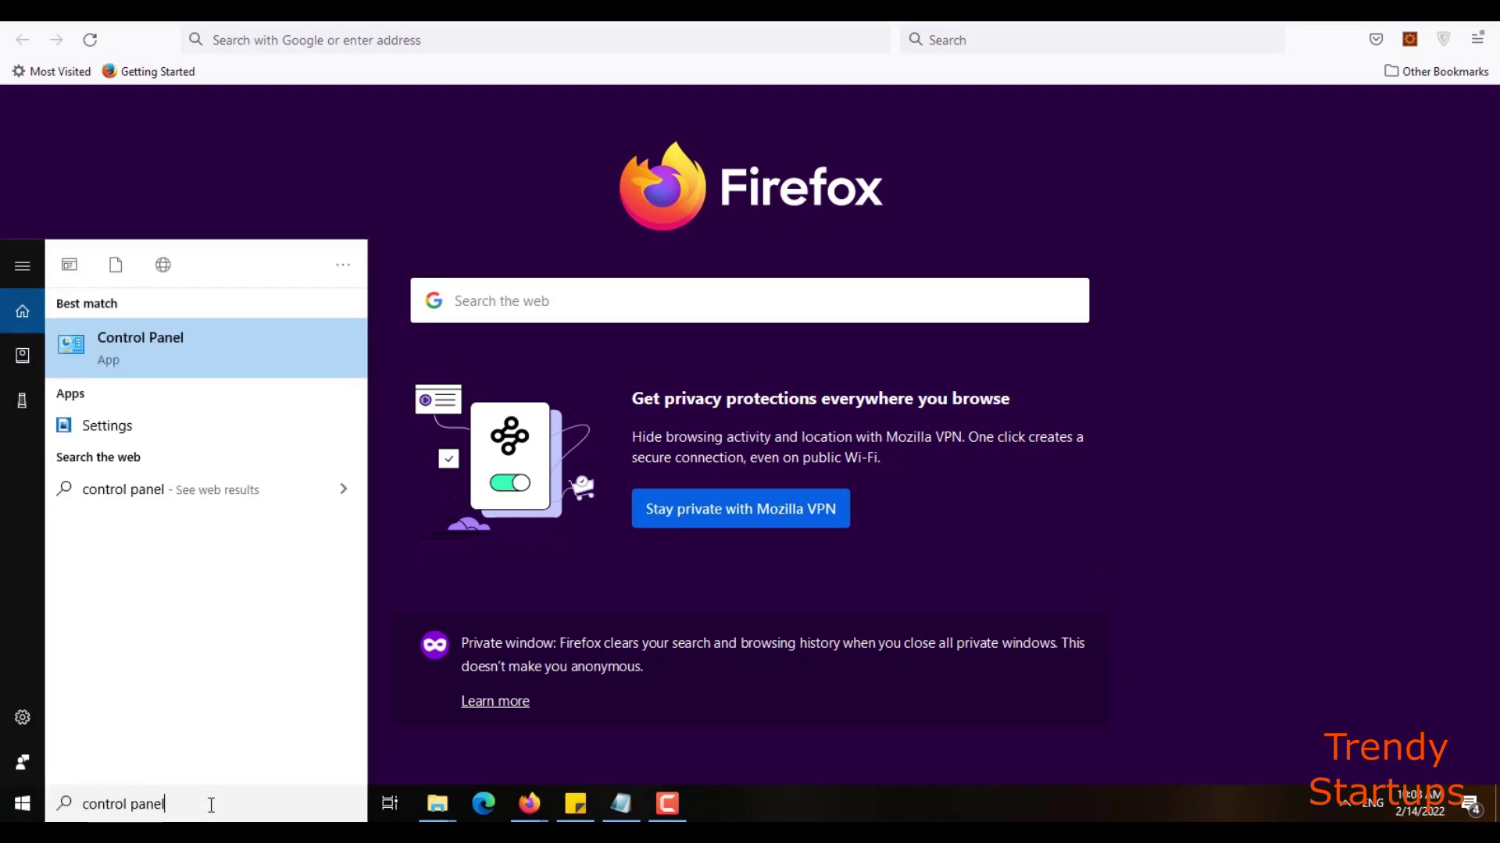
pyautogui.click(238, 349)
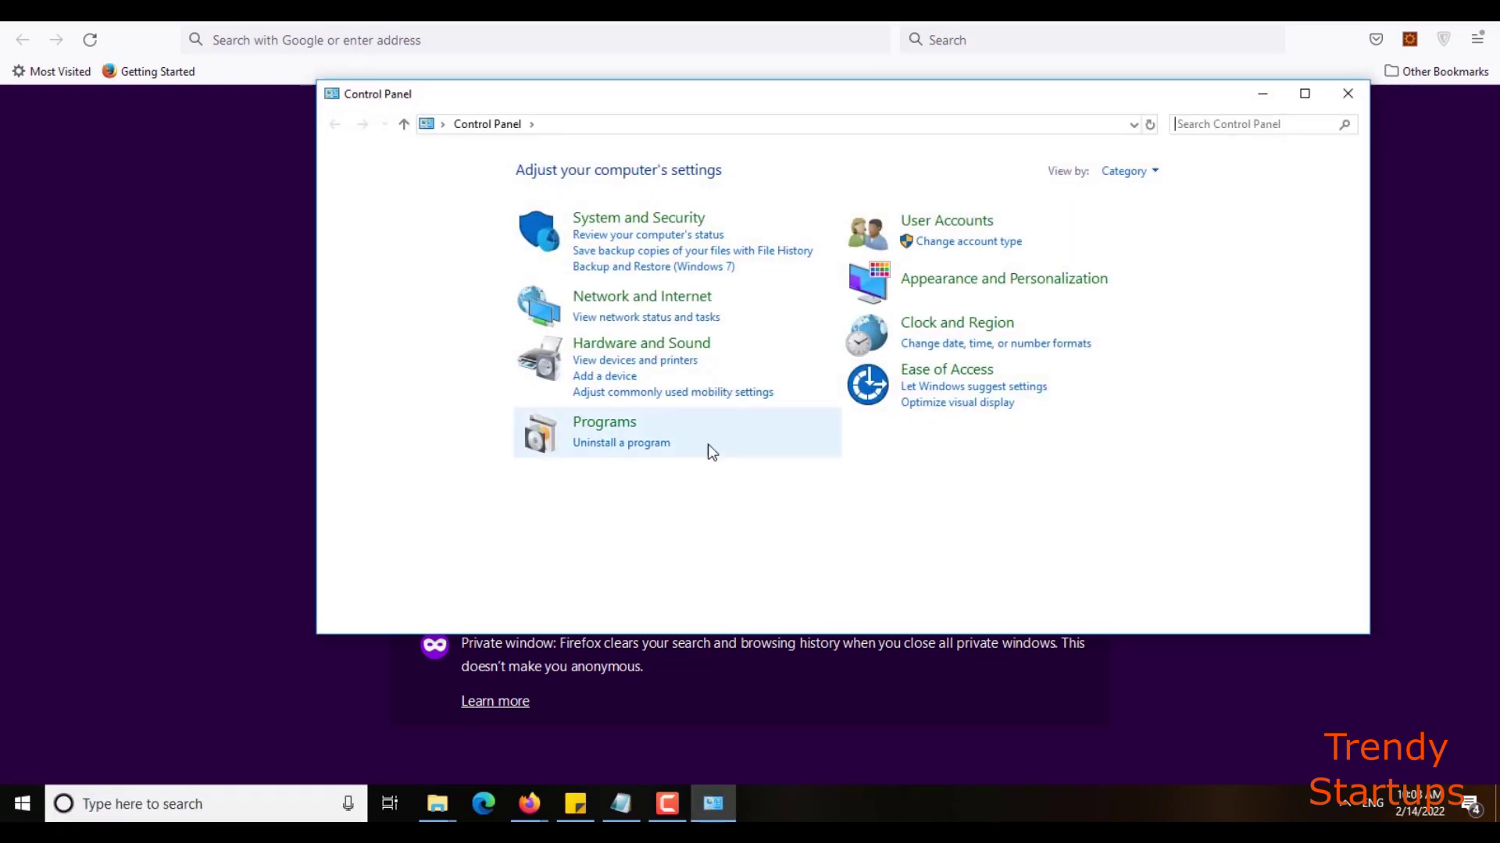
# - Open Programs and Features and select Adobe Community Help in the list
pyautogui.click(644, 444)
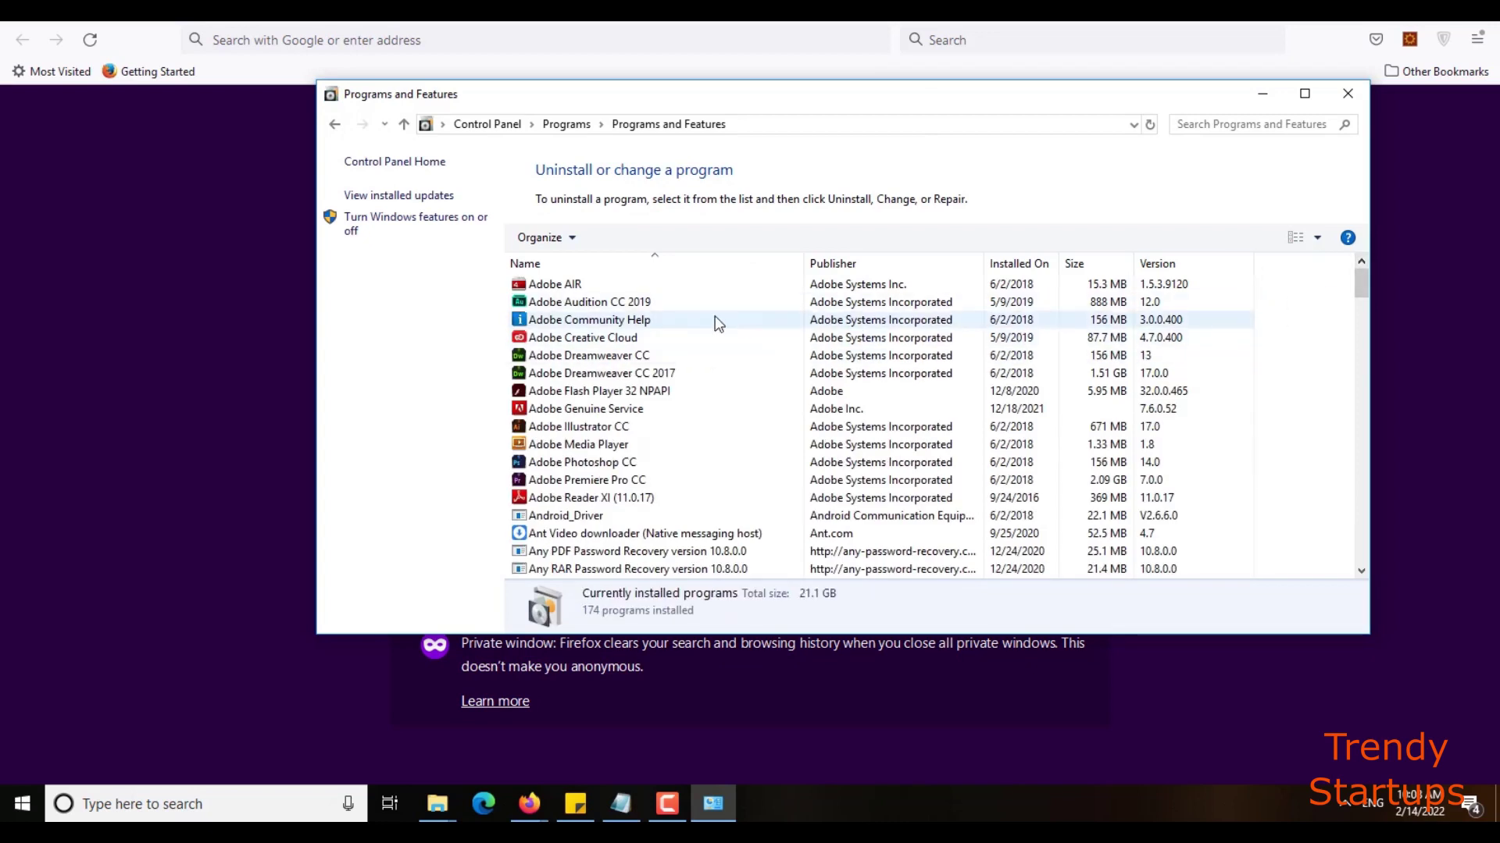
pyautogui.click(637, 321)
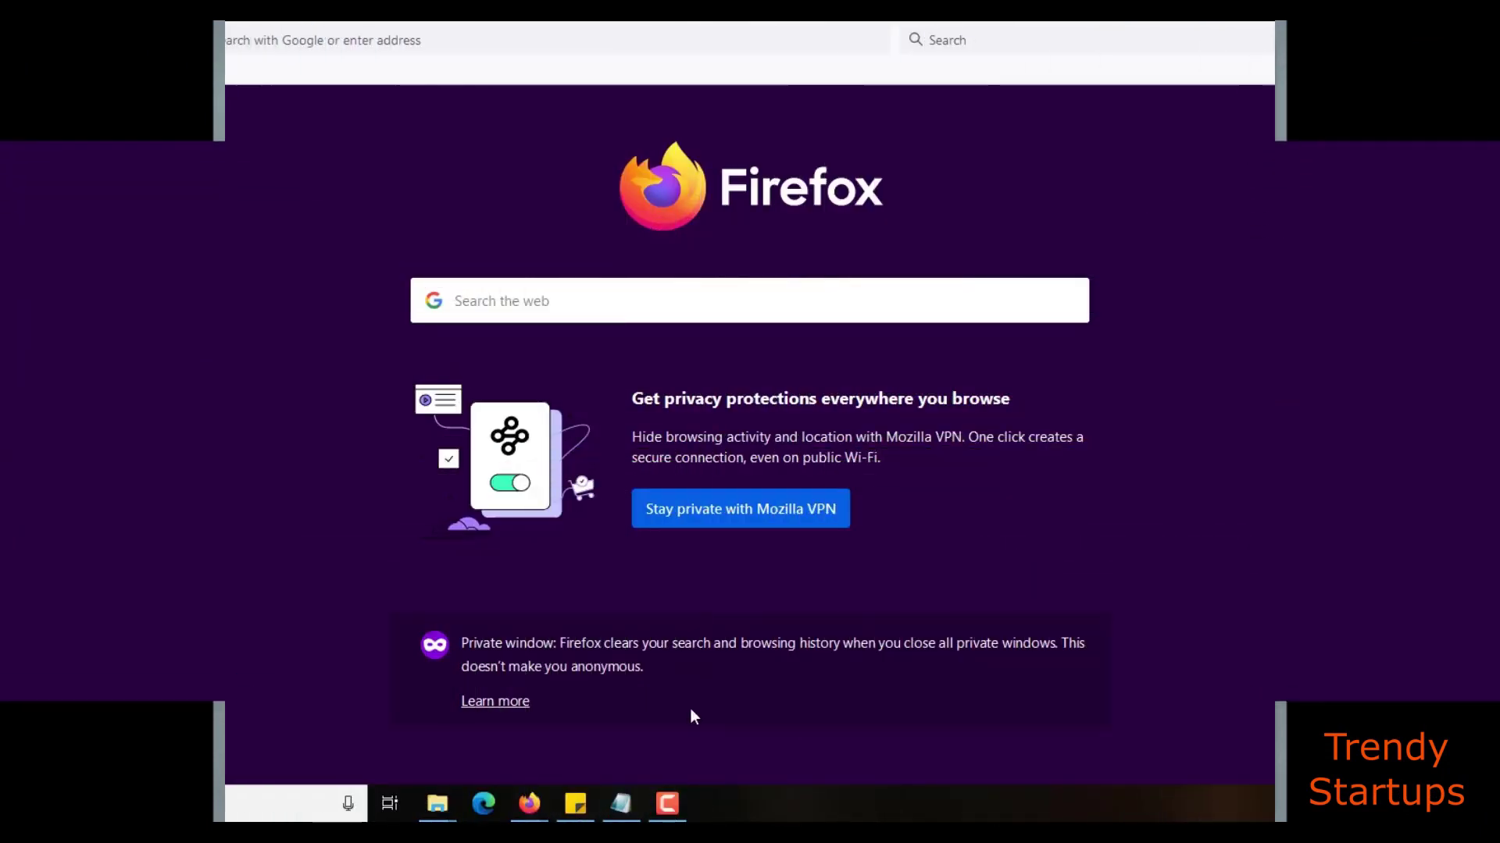
# - Start a Windows Search for the %programfiles% folder
pyautogui.click(274, 788)
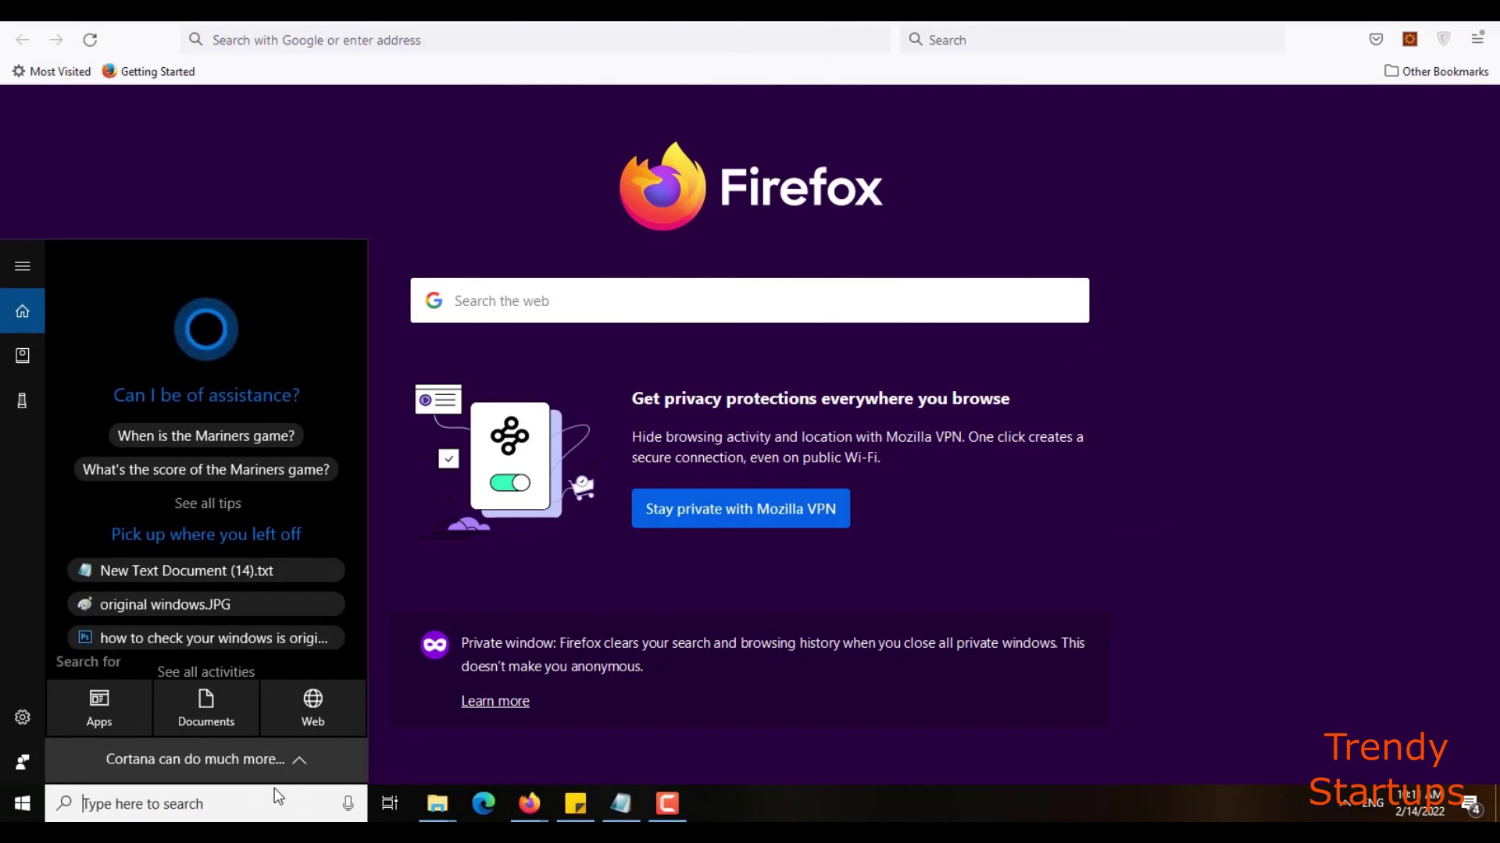
pyautogui.write('%progr')
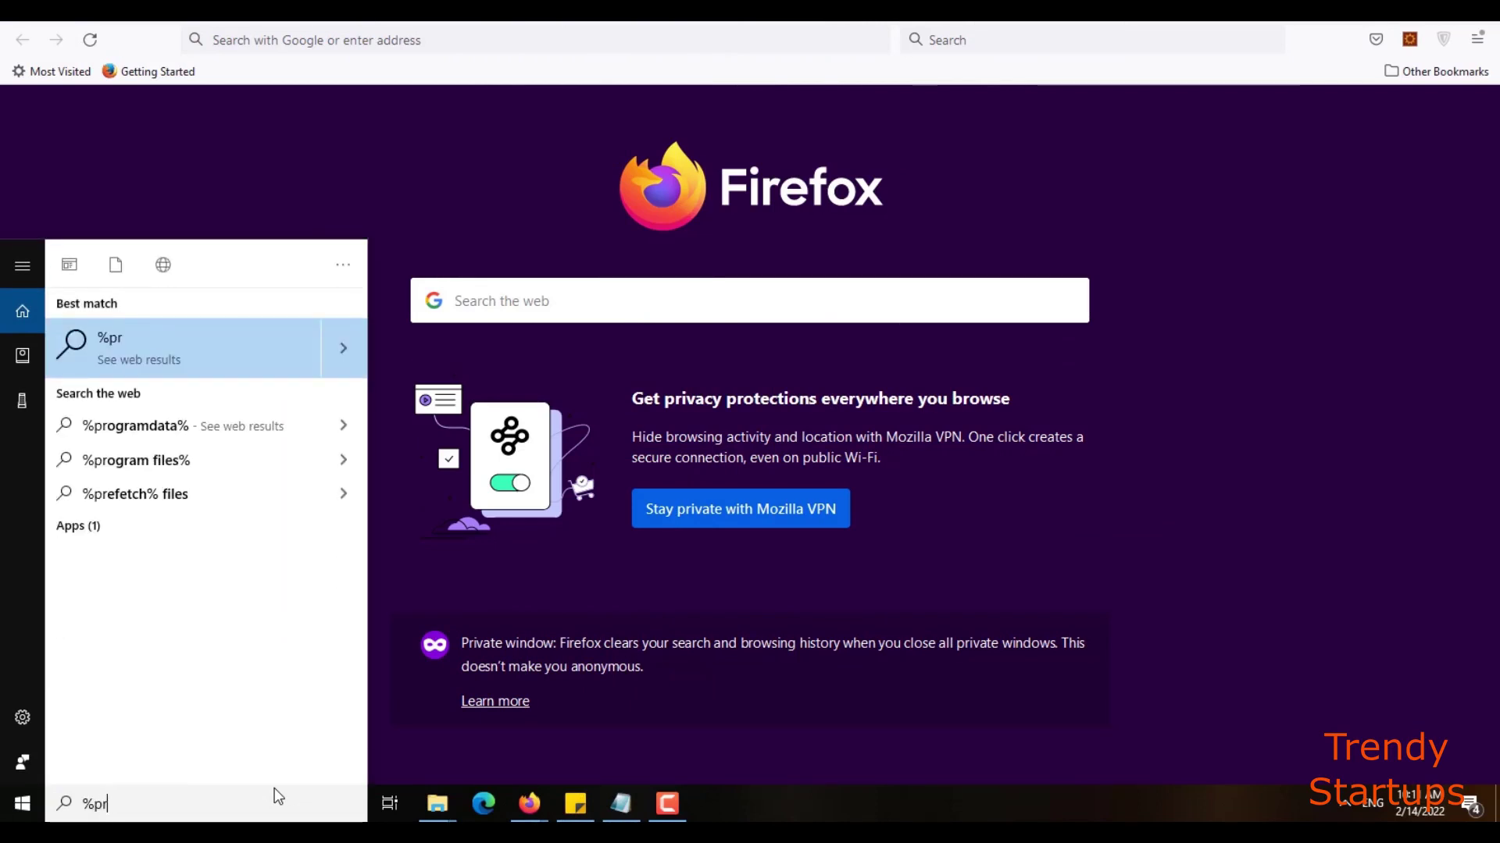
pyautogui.write('amfiles')
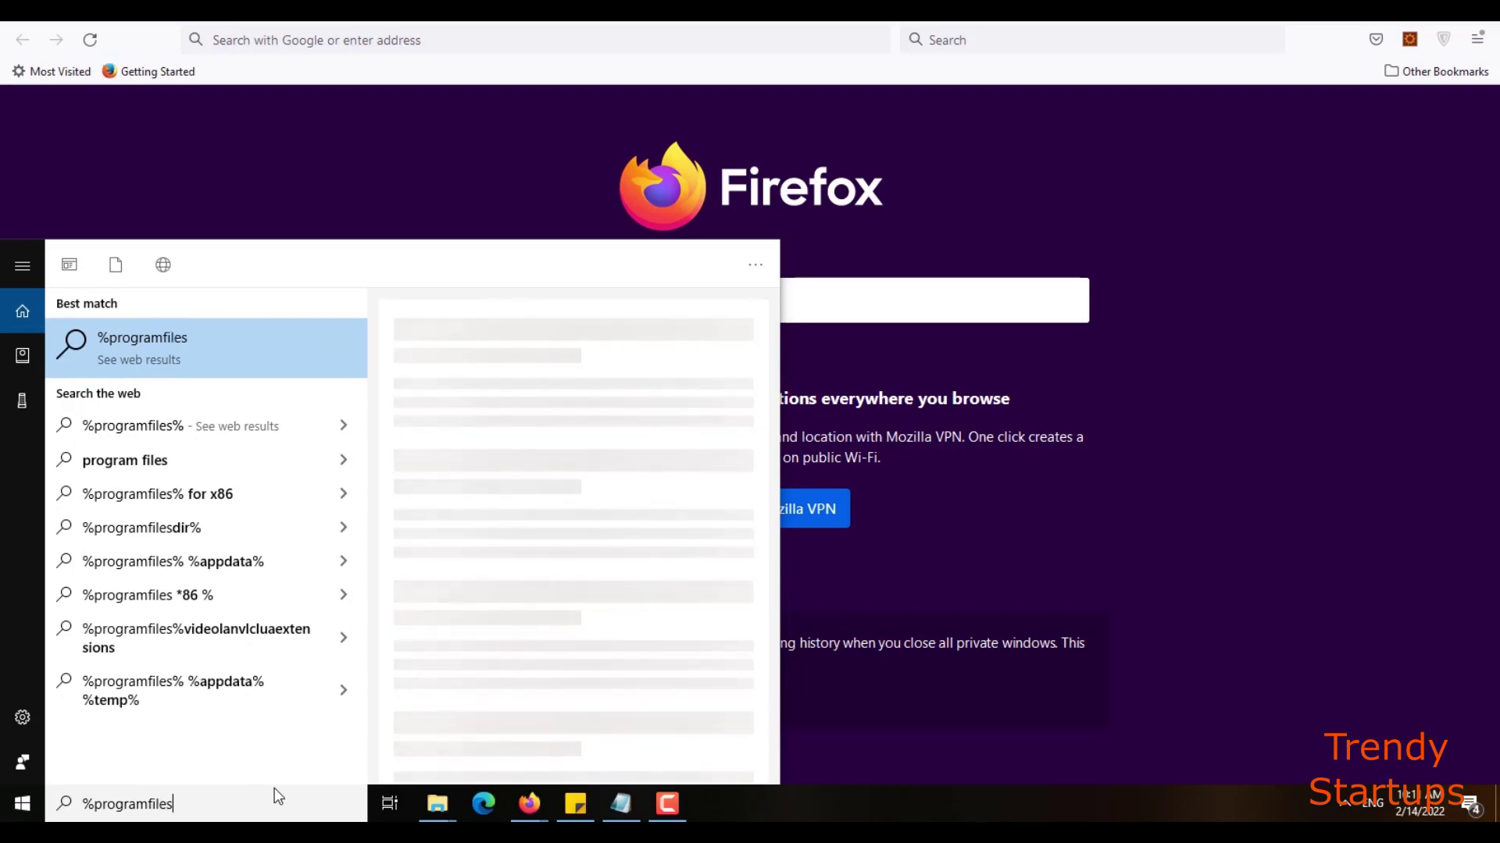
pyautogui.write('%')
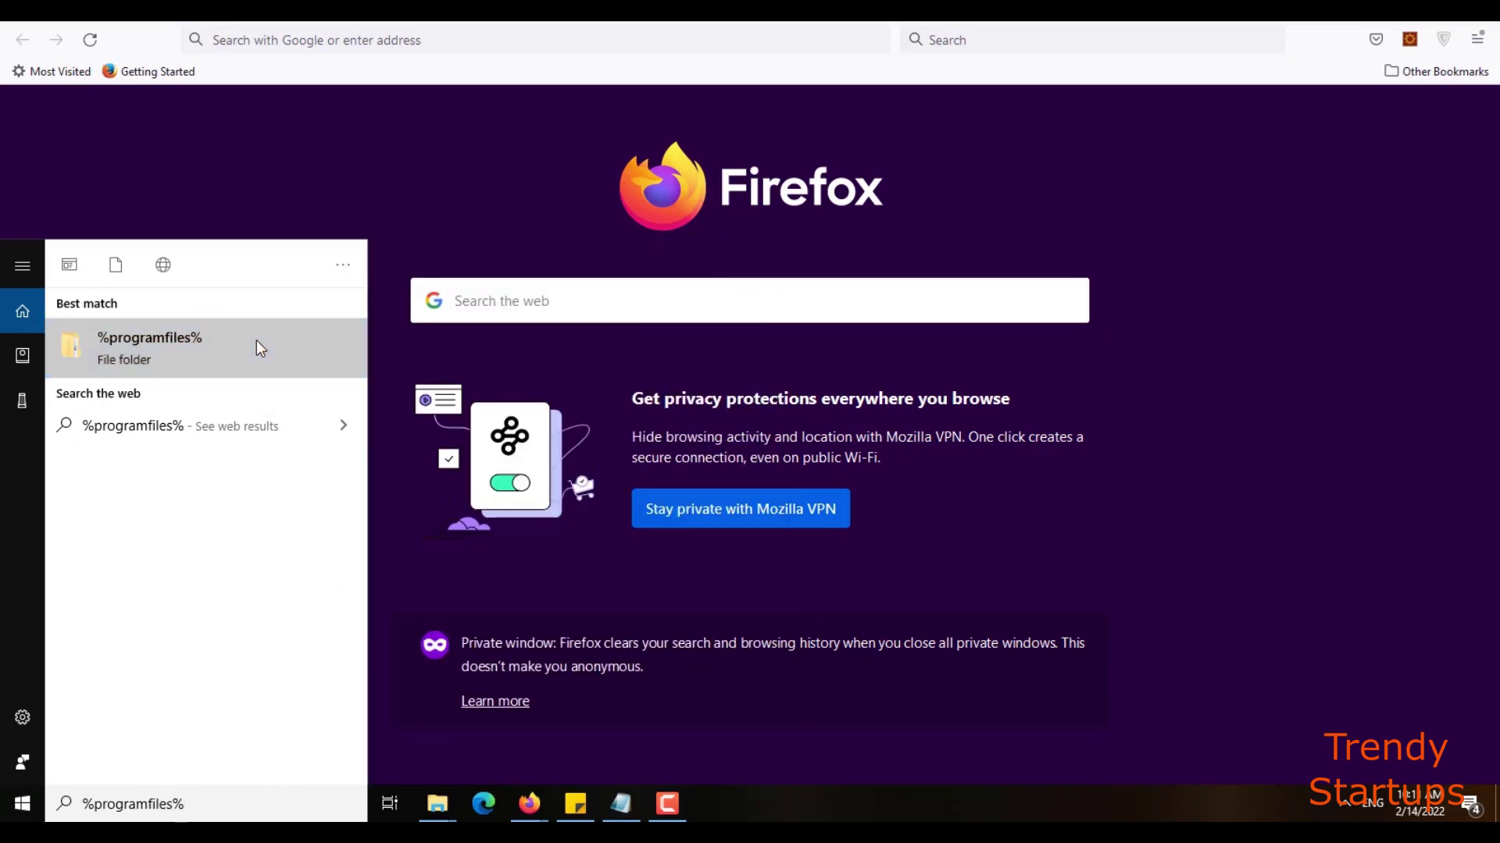
# - Open Program Files, inspect the Adobe folder, then return to Program Files
pyautogui.click(257, 340)
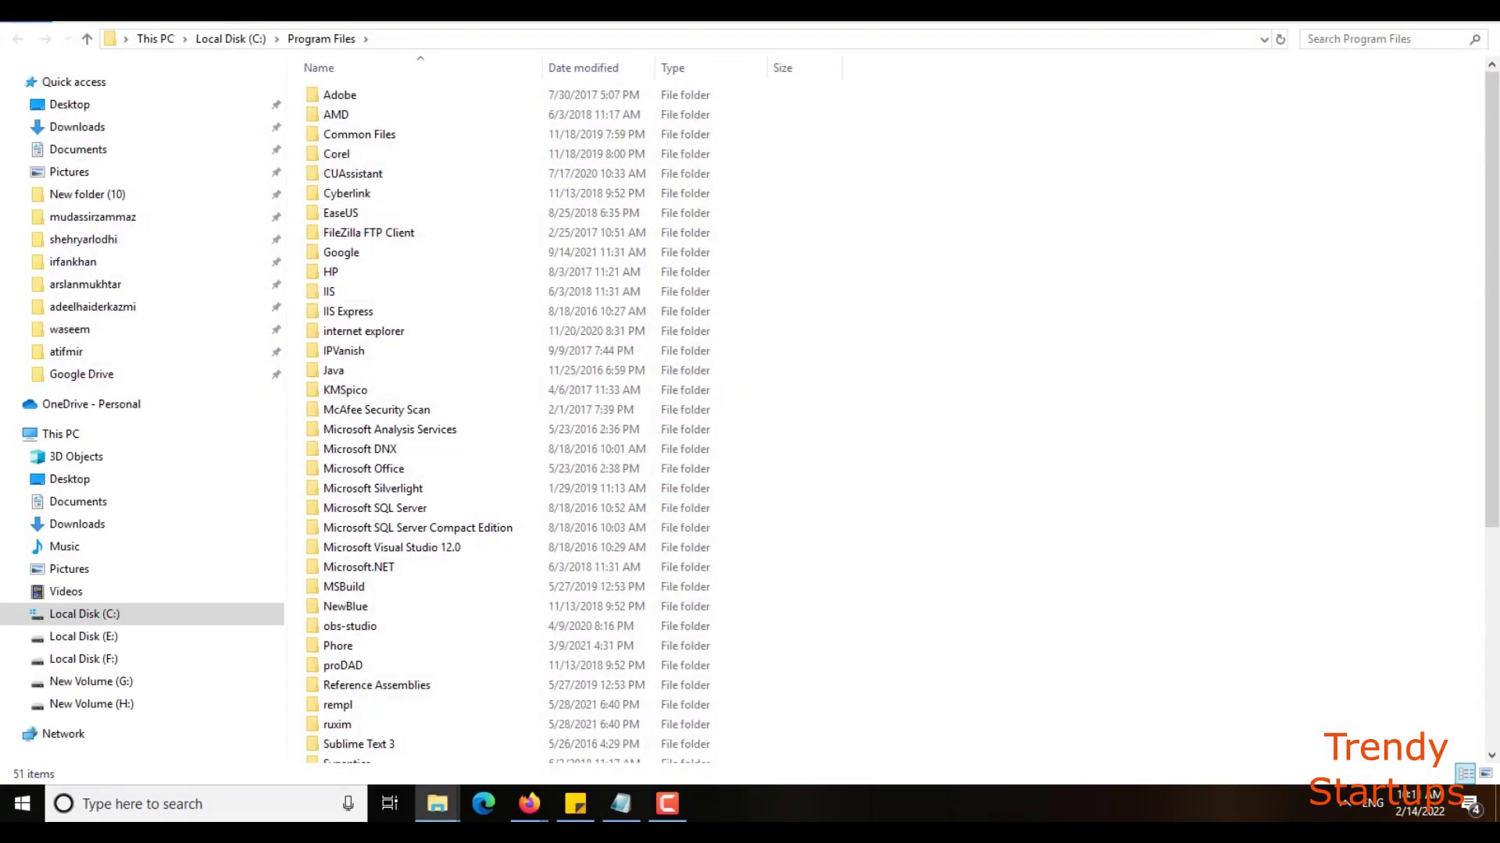
pyautogui.moveTo(1490, 175)
pyautogui.mouseDown()
pyautogui.moveTo(1490, 404)
pyautogui.moveTo(1491, 117)
pyautogui.mouseUp()
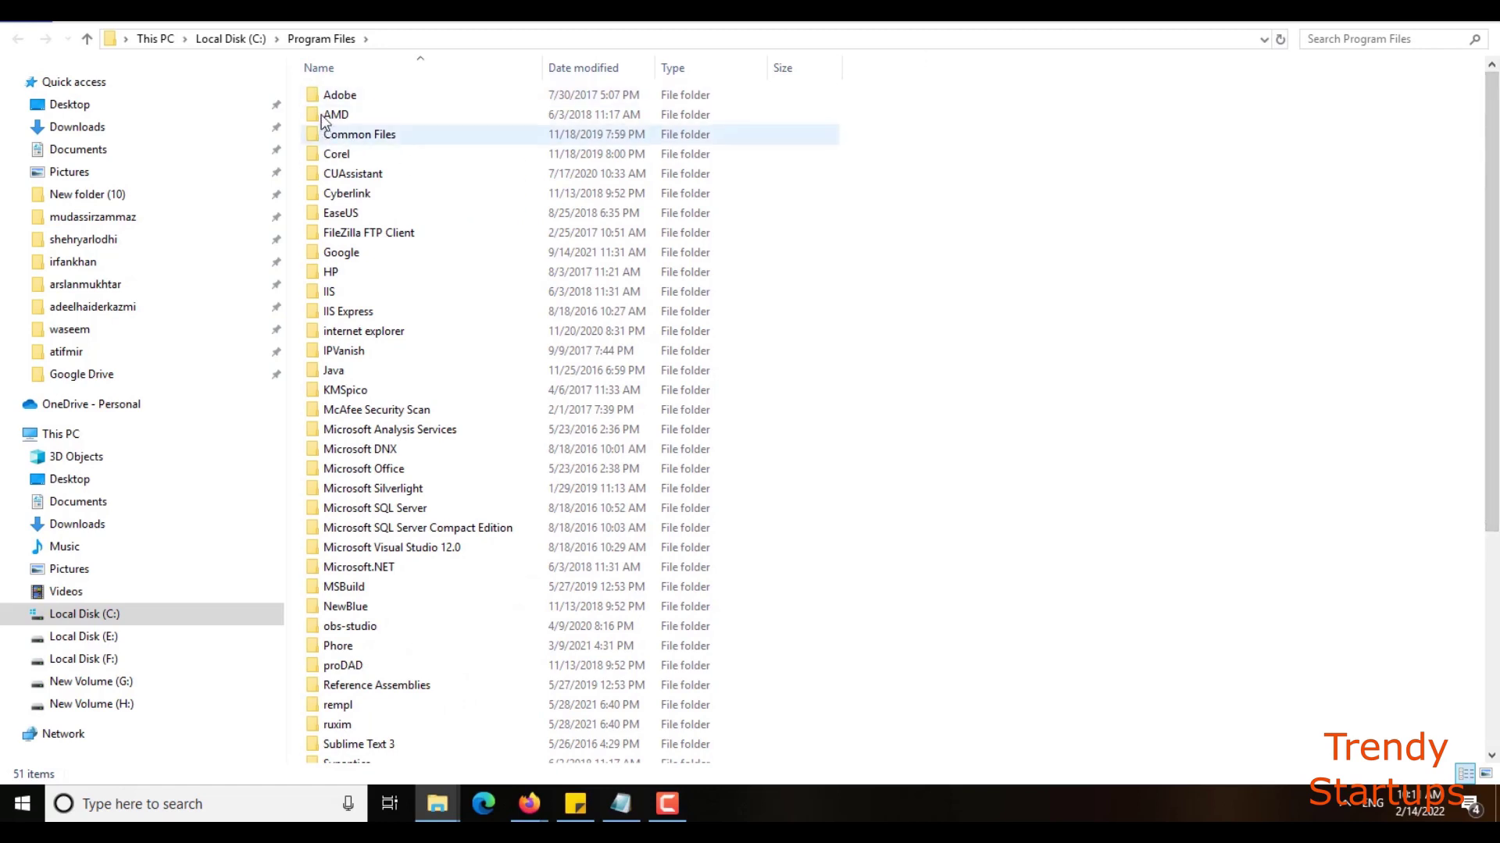
pyautogui.click(340, 94)
pyautogui.doubleClick(341, 94)
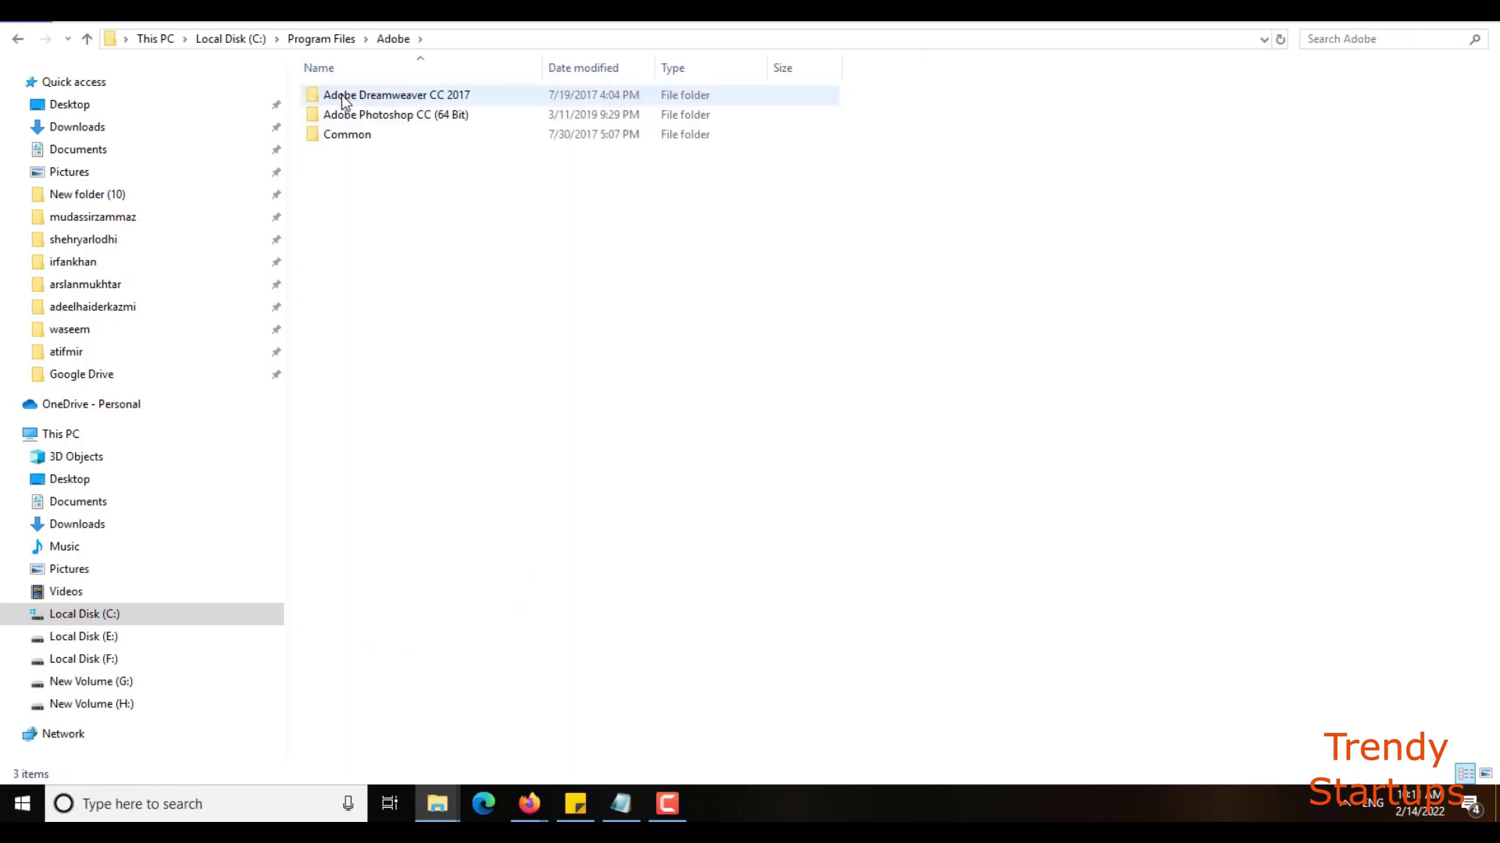
pyautogui.click(321, 39)
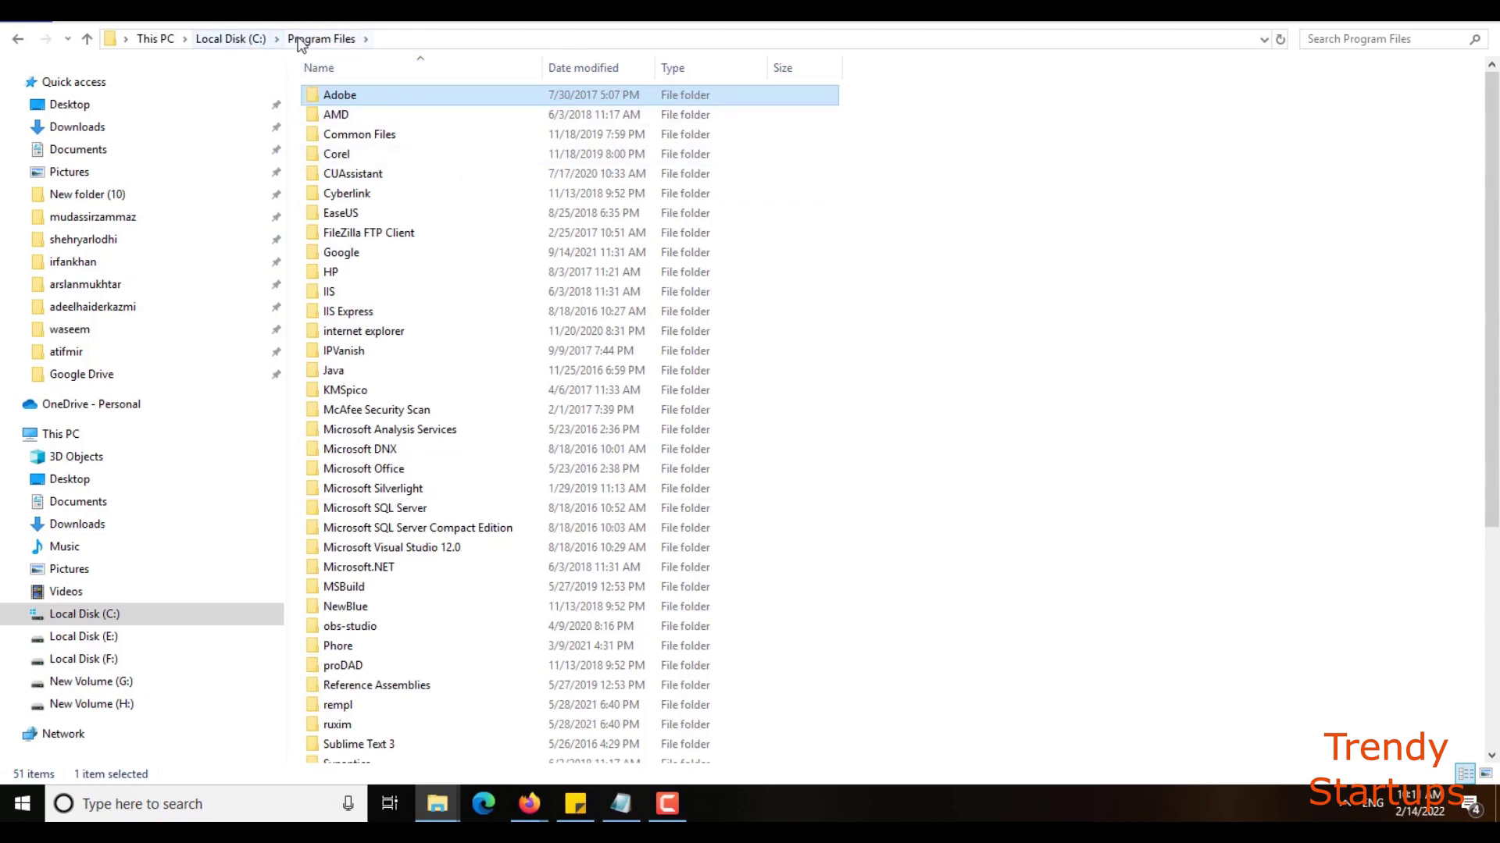
# - Go up to drive C:, open Program Files (x86) and select its Adobe folder
pyautogui.click(231, 39)
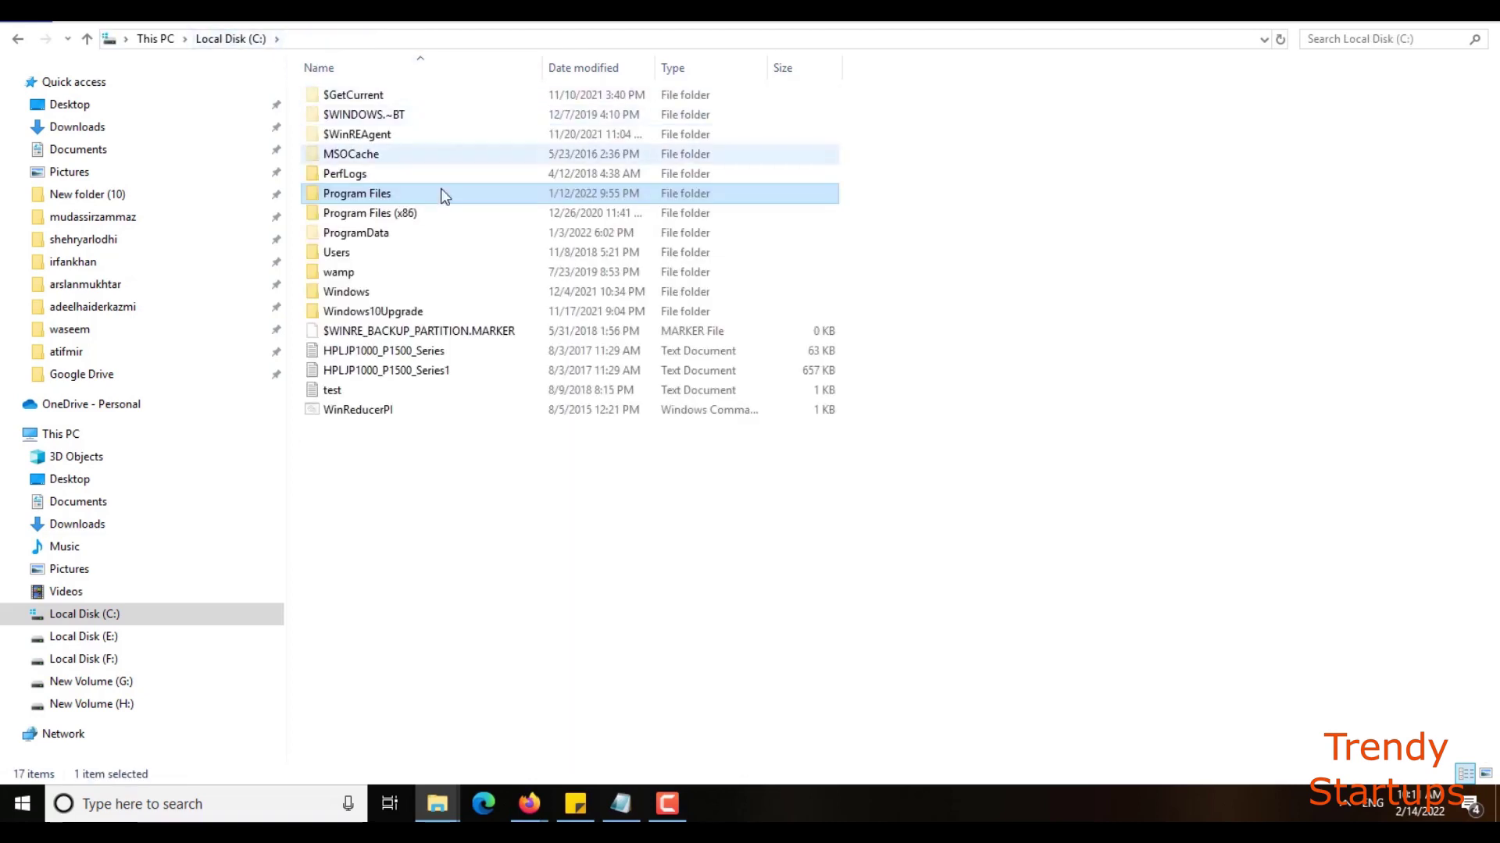
pyautogui.doubleClick(430, 213)
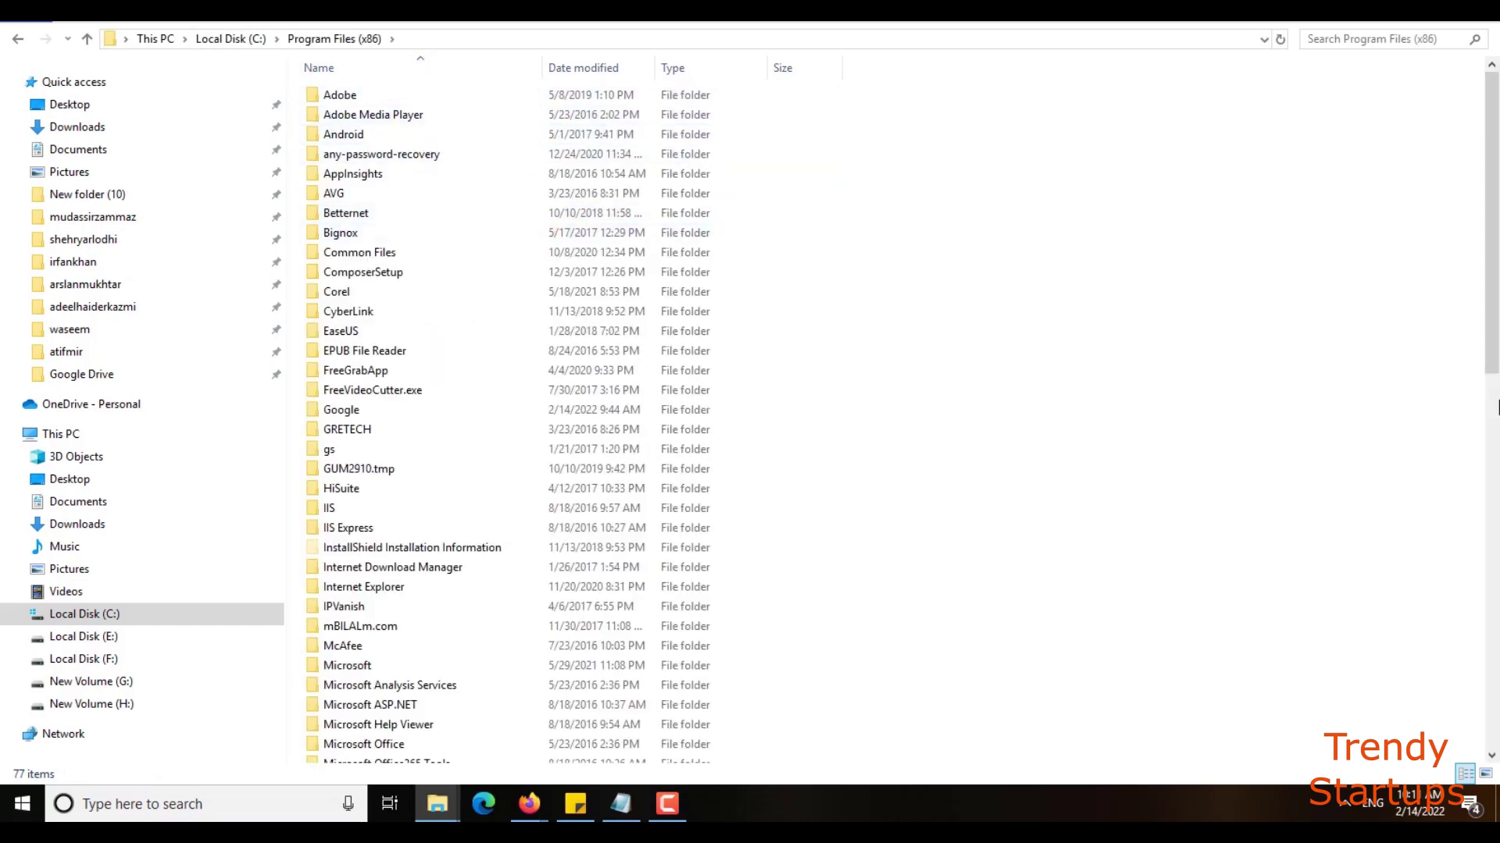
pyautogui.moveTo(1494, 407)
pyautogui.mouseDown()
pyautogui.moveTo(1493, 703)
pyautogui.moveTo(1490, 94)
pyautogui.mouseUp()
pyautogui.click(430, 96)
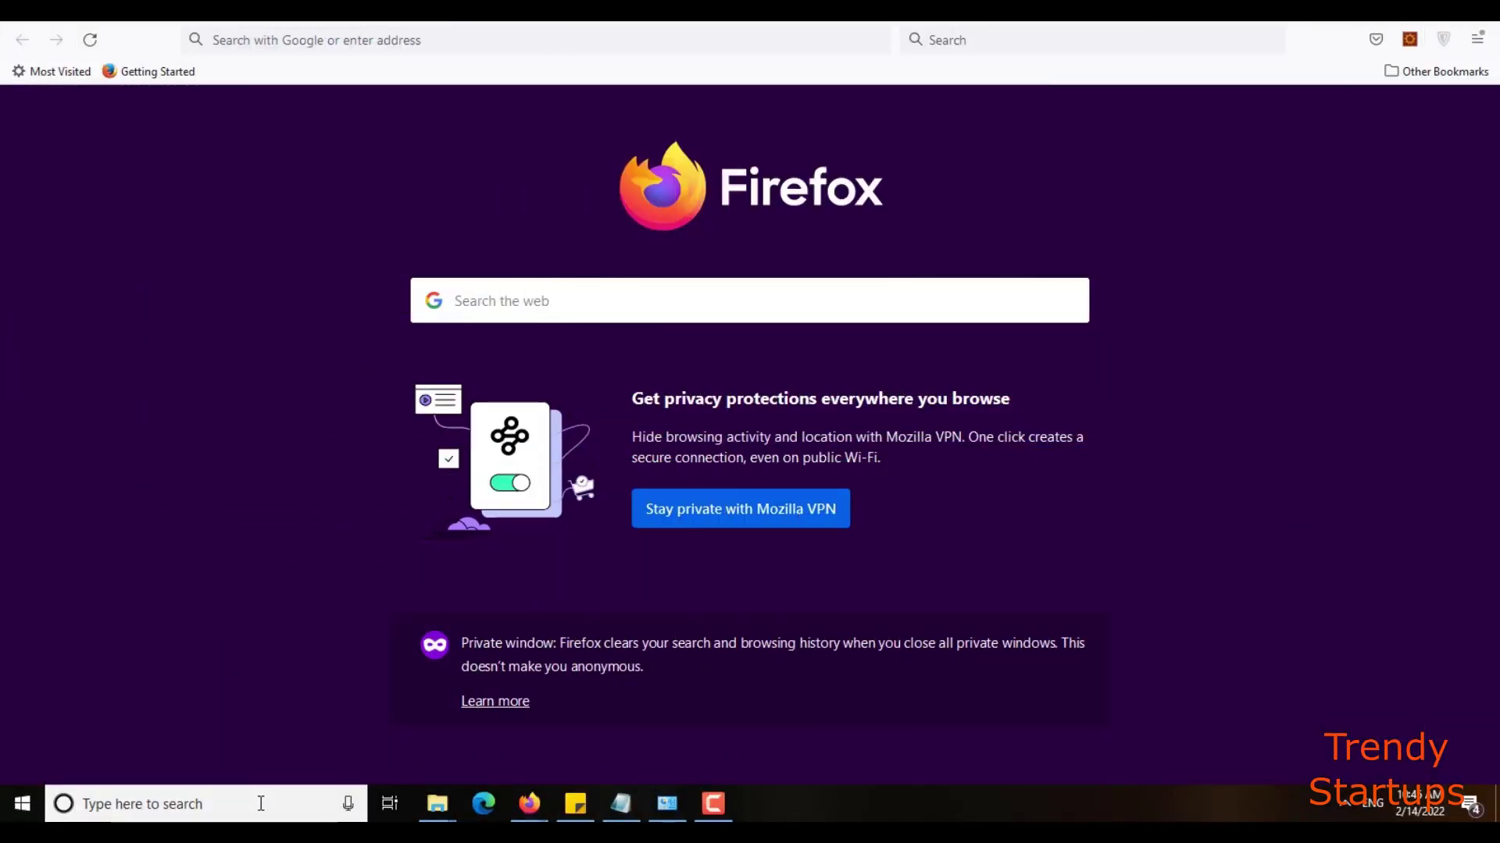
# - Search Windows for %appdata% and open the Roaming folder result
pyautogui.click(260, 804)
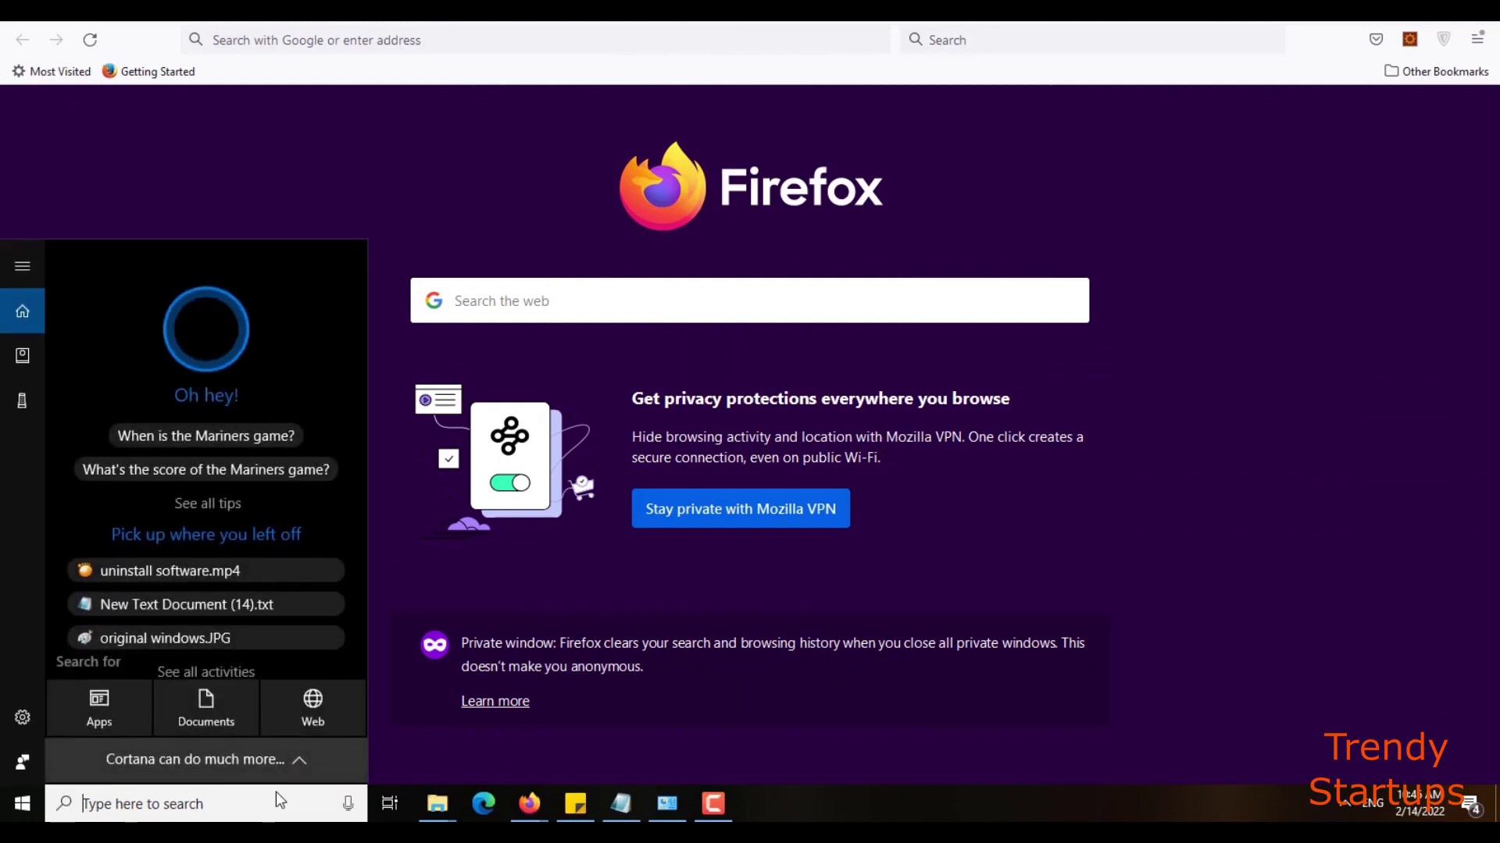
pyautogui.write('%appdat')
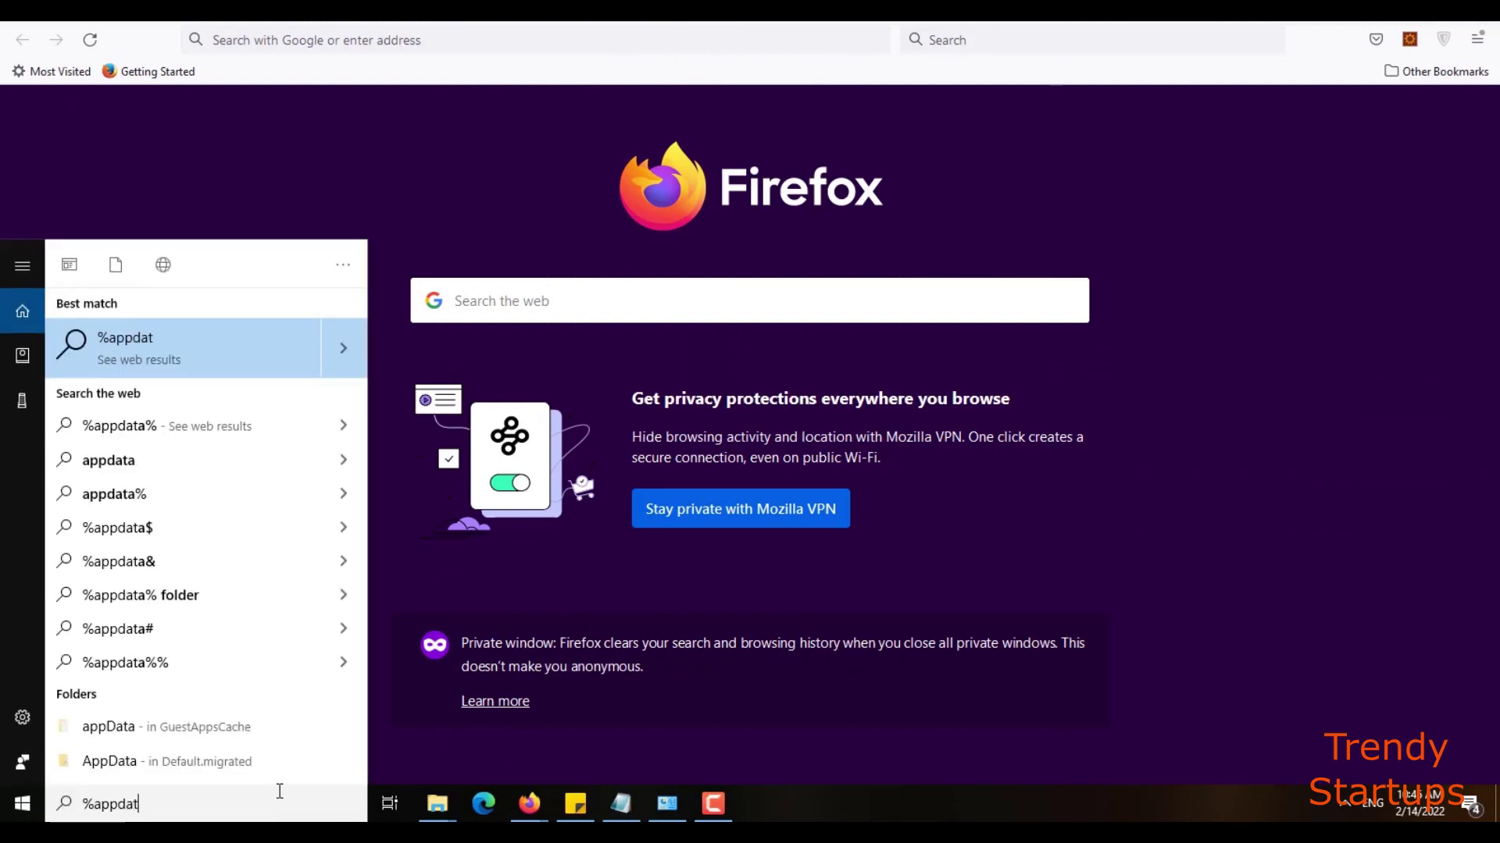
pyautogui.write('a%')
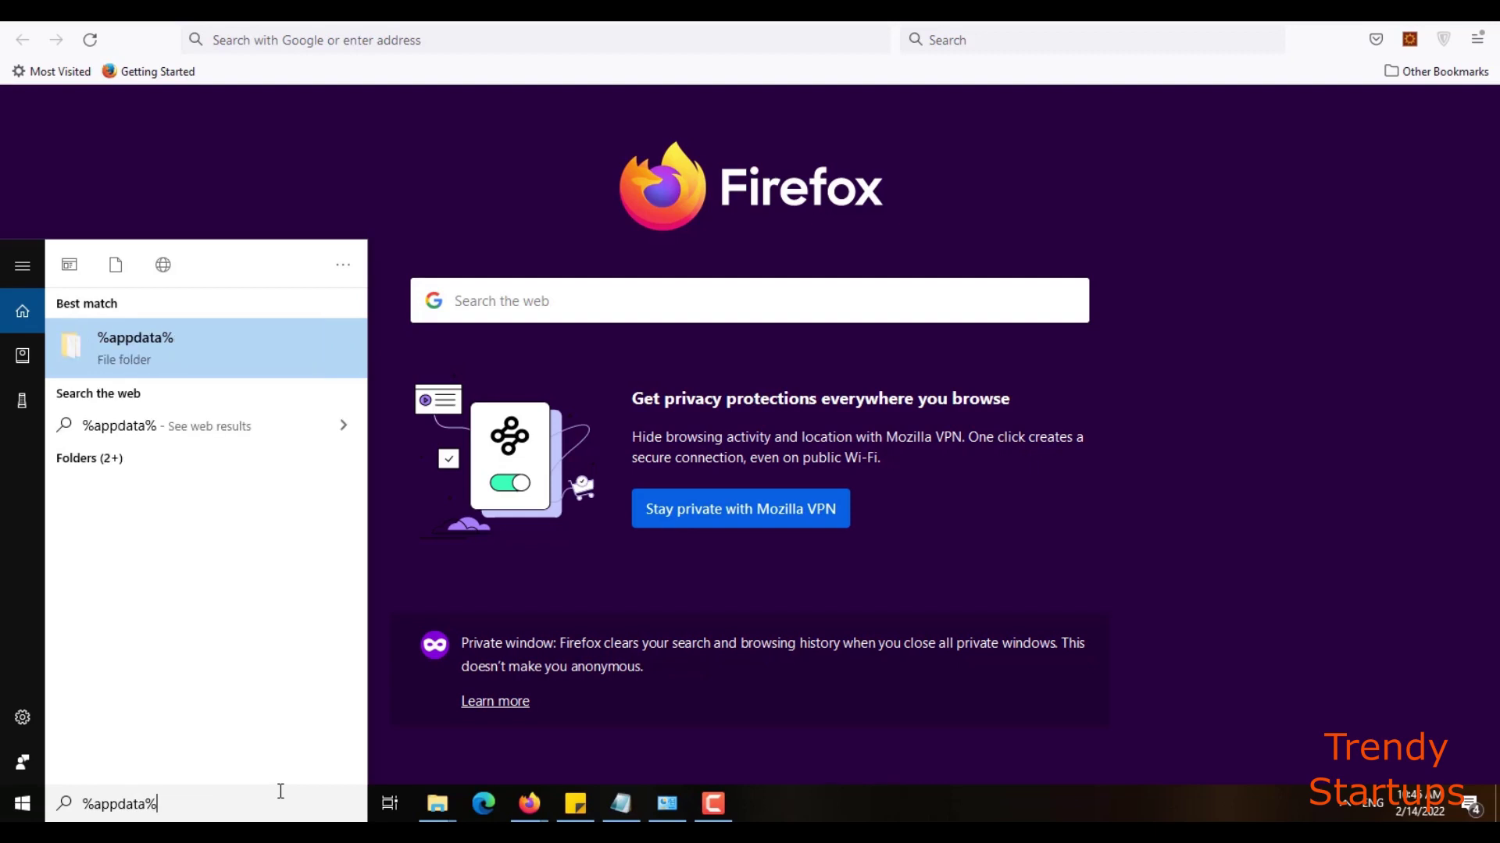
pyautogui.click(285, 340)
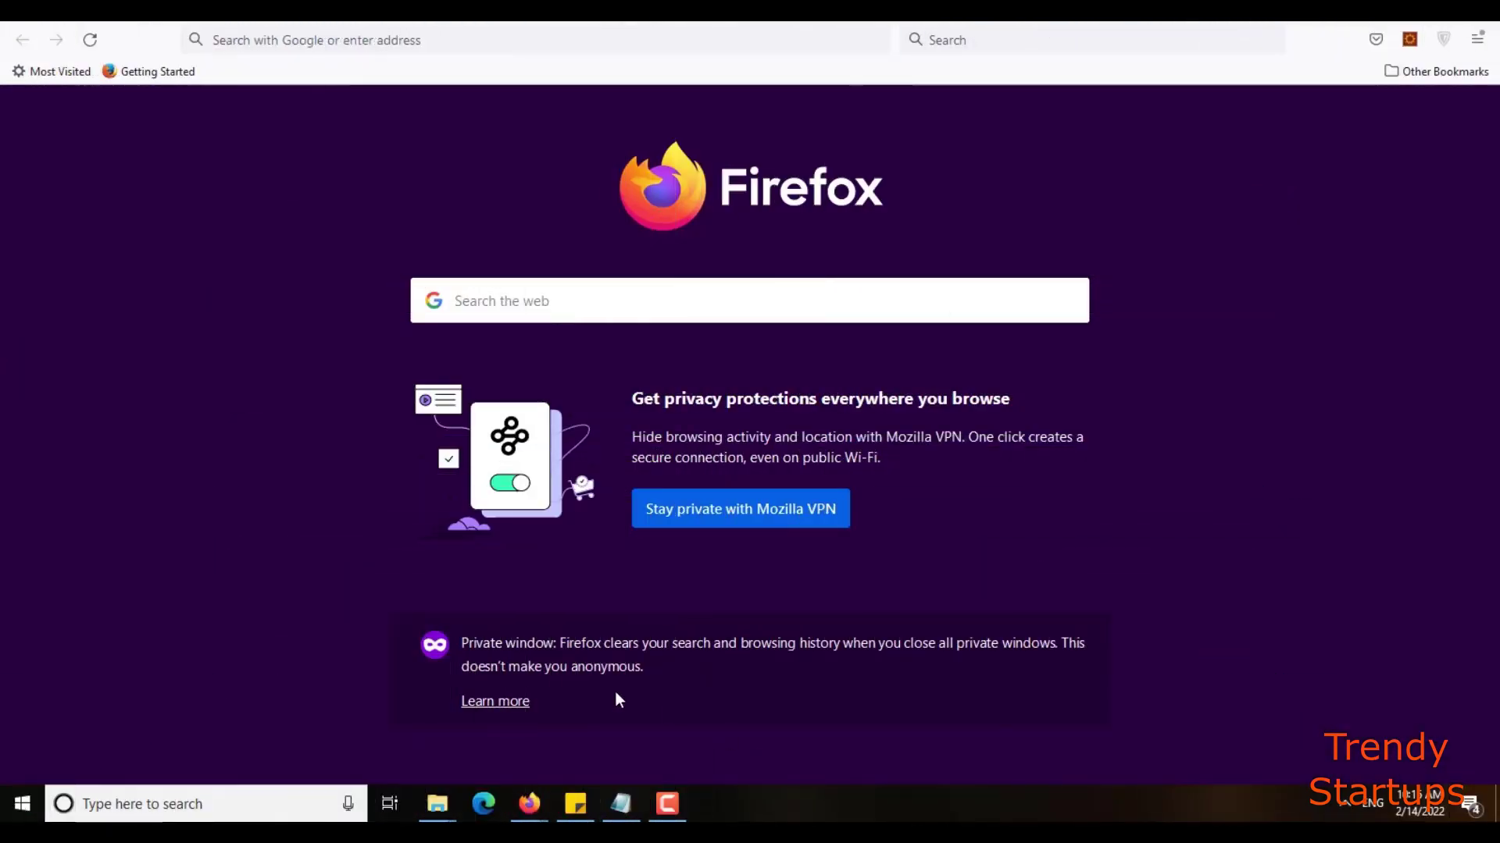
# - Search for 'regedit', launch Registry Editor and approve the administrator prompt
pyautogui.click(168, 804)
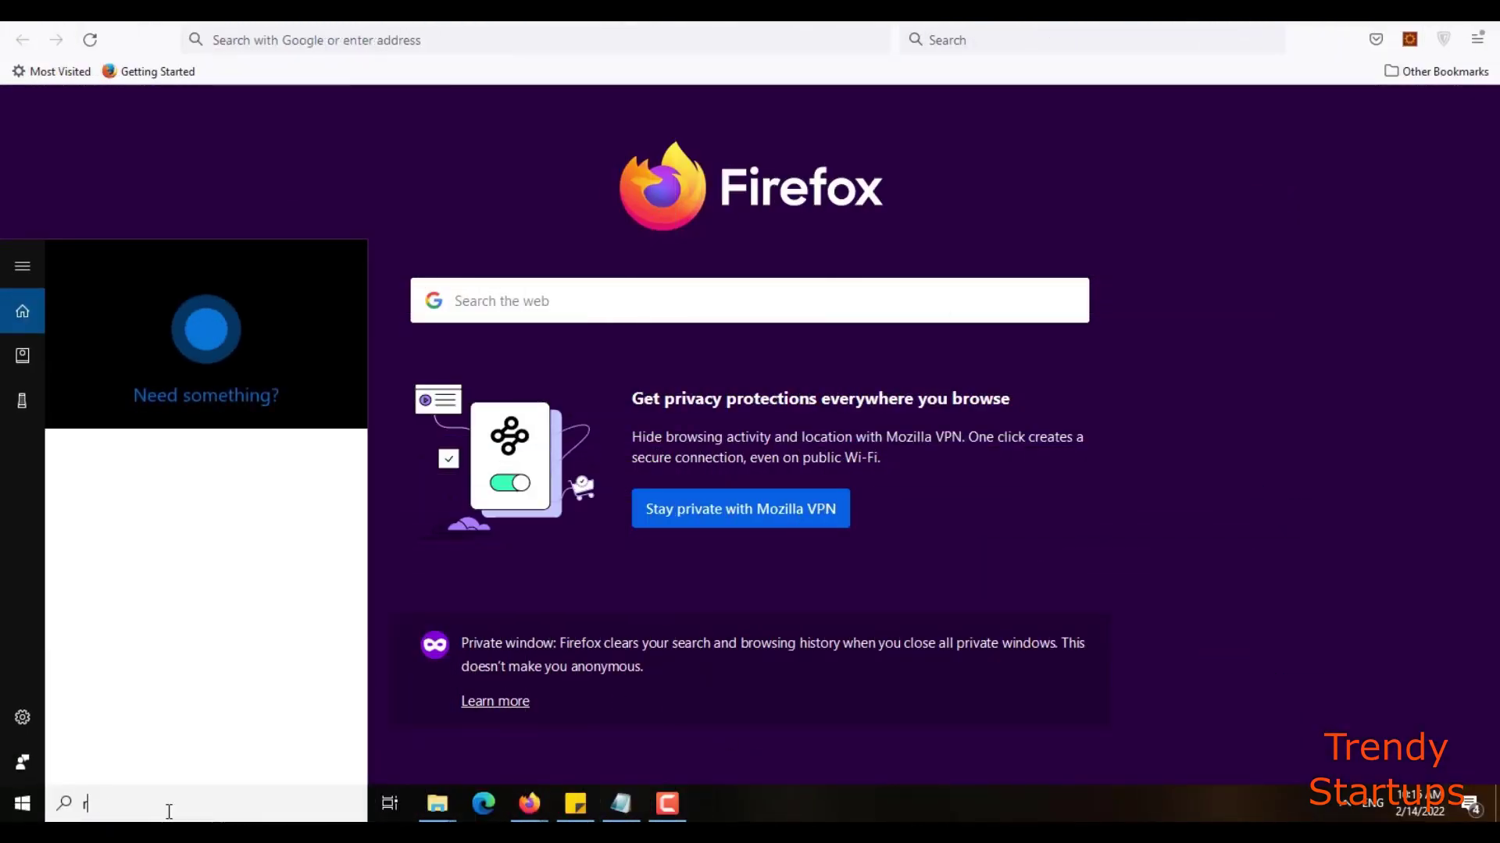
pyautogui.write('regedit')
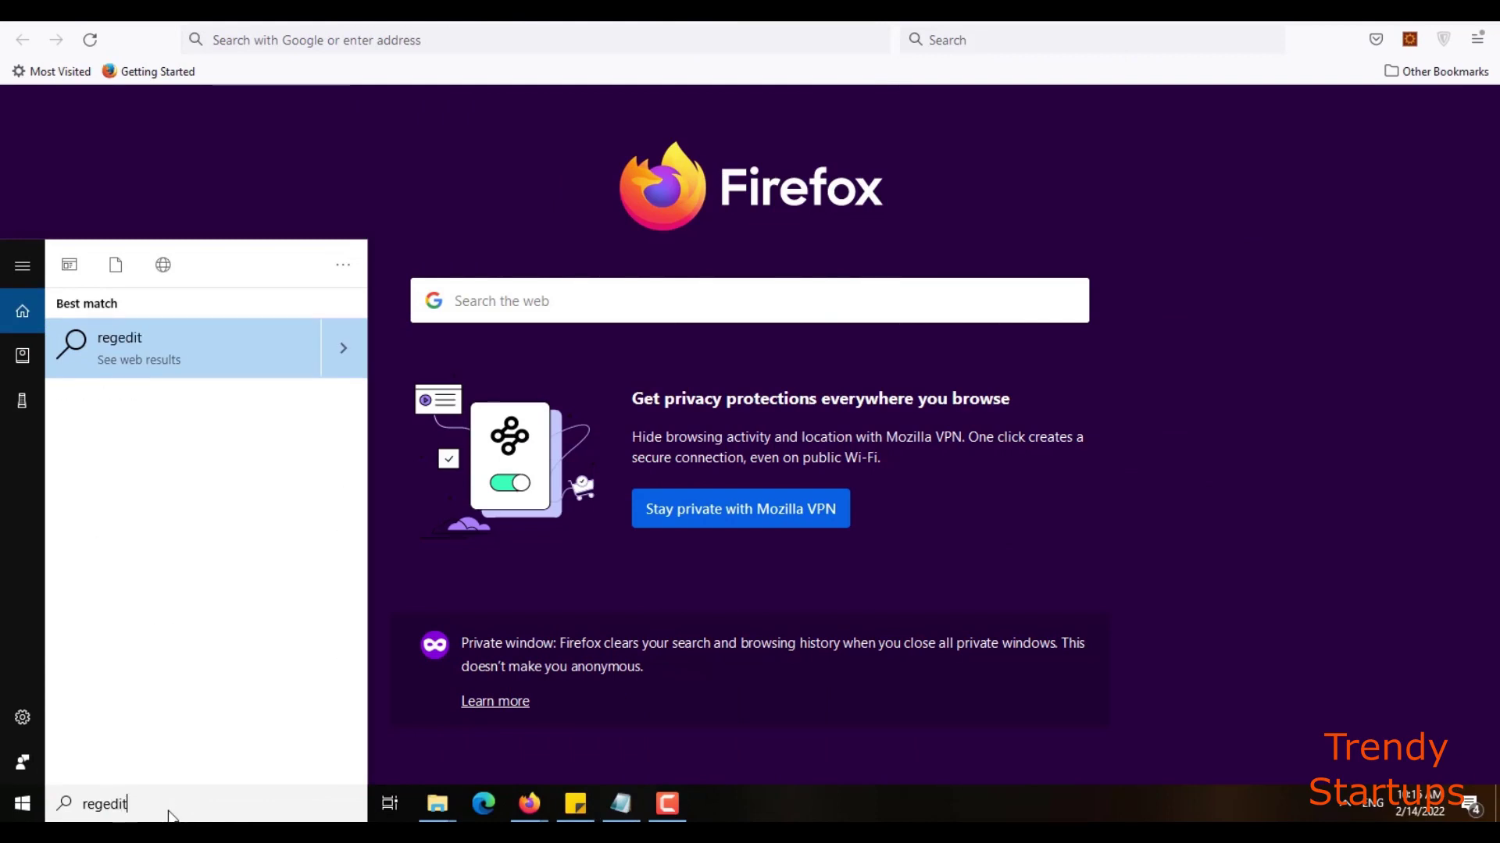
pyautogui.click(255, 356)
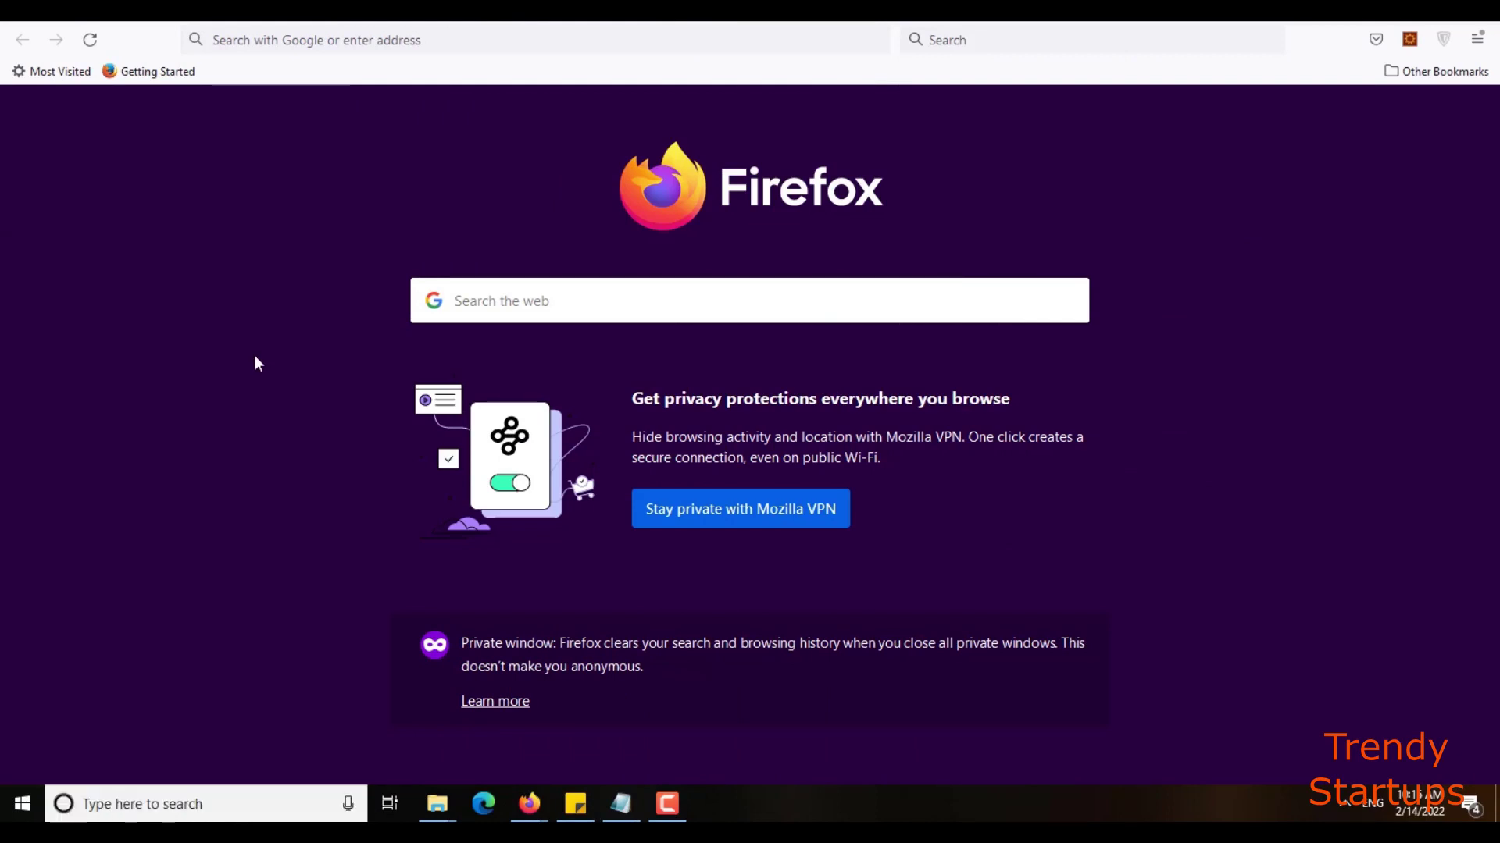
pyautogui.press('Return')
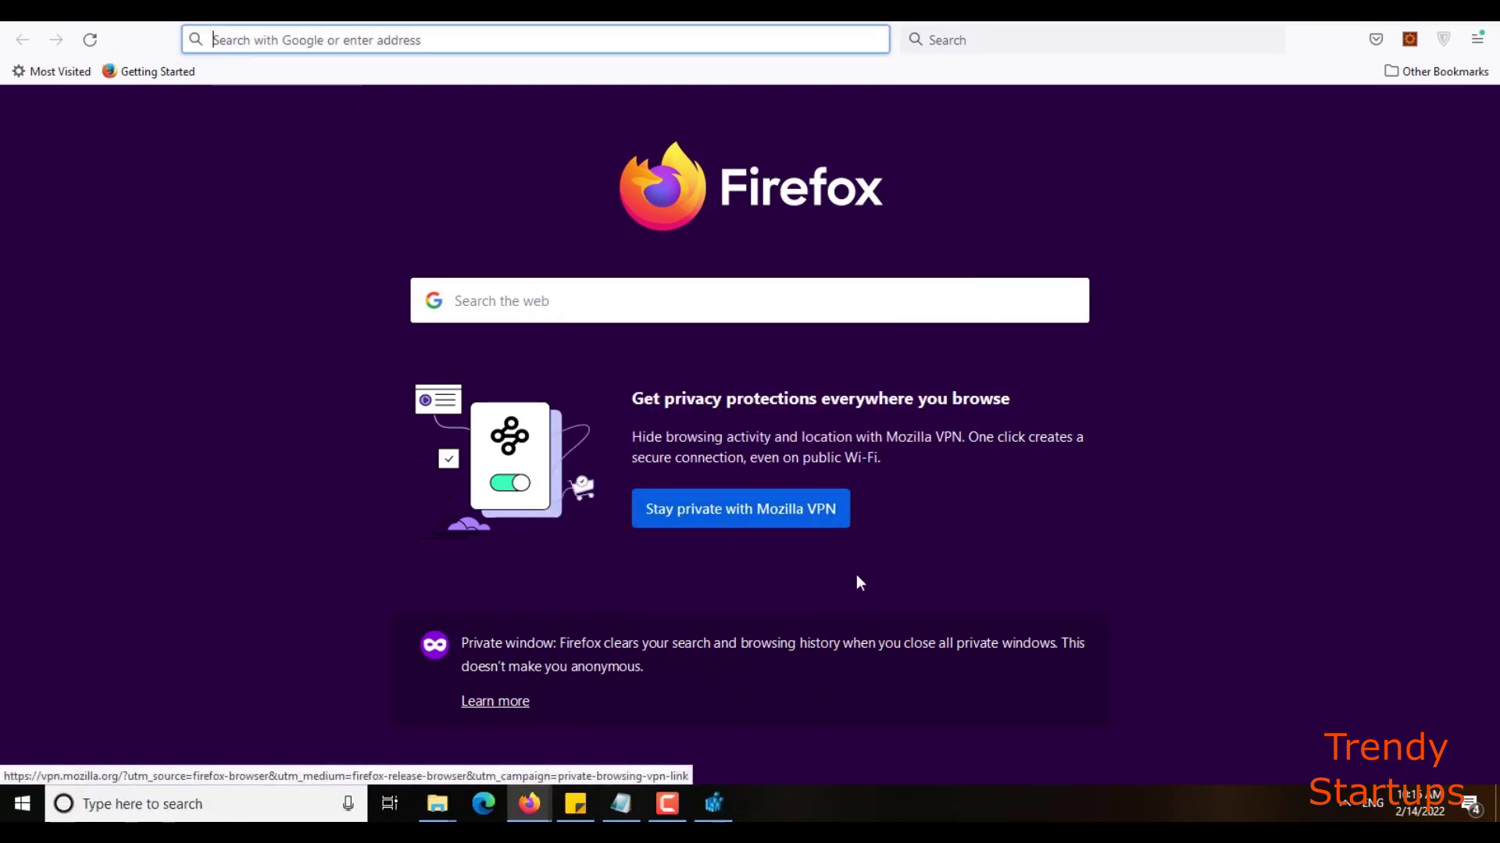
pyautogui.click(714, 804)
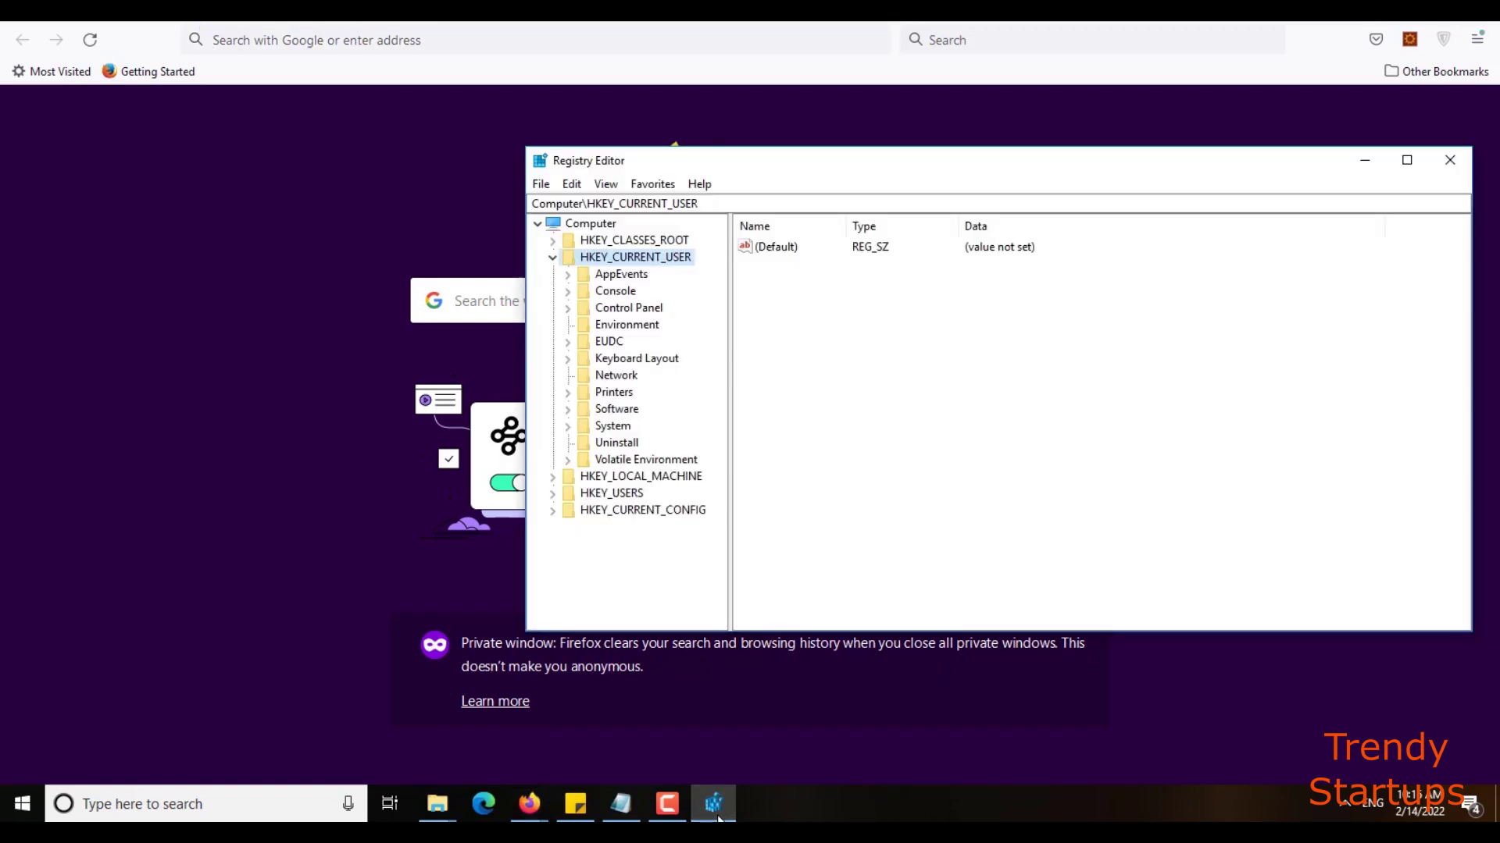
pyautogui.press('Left')
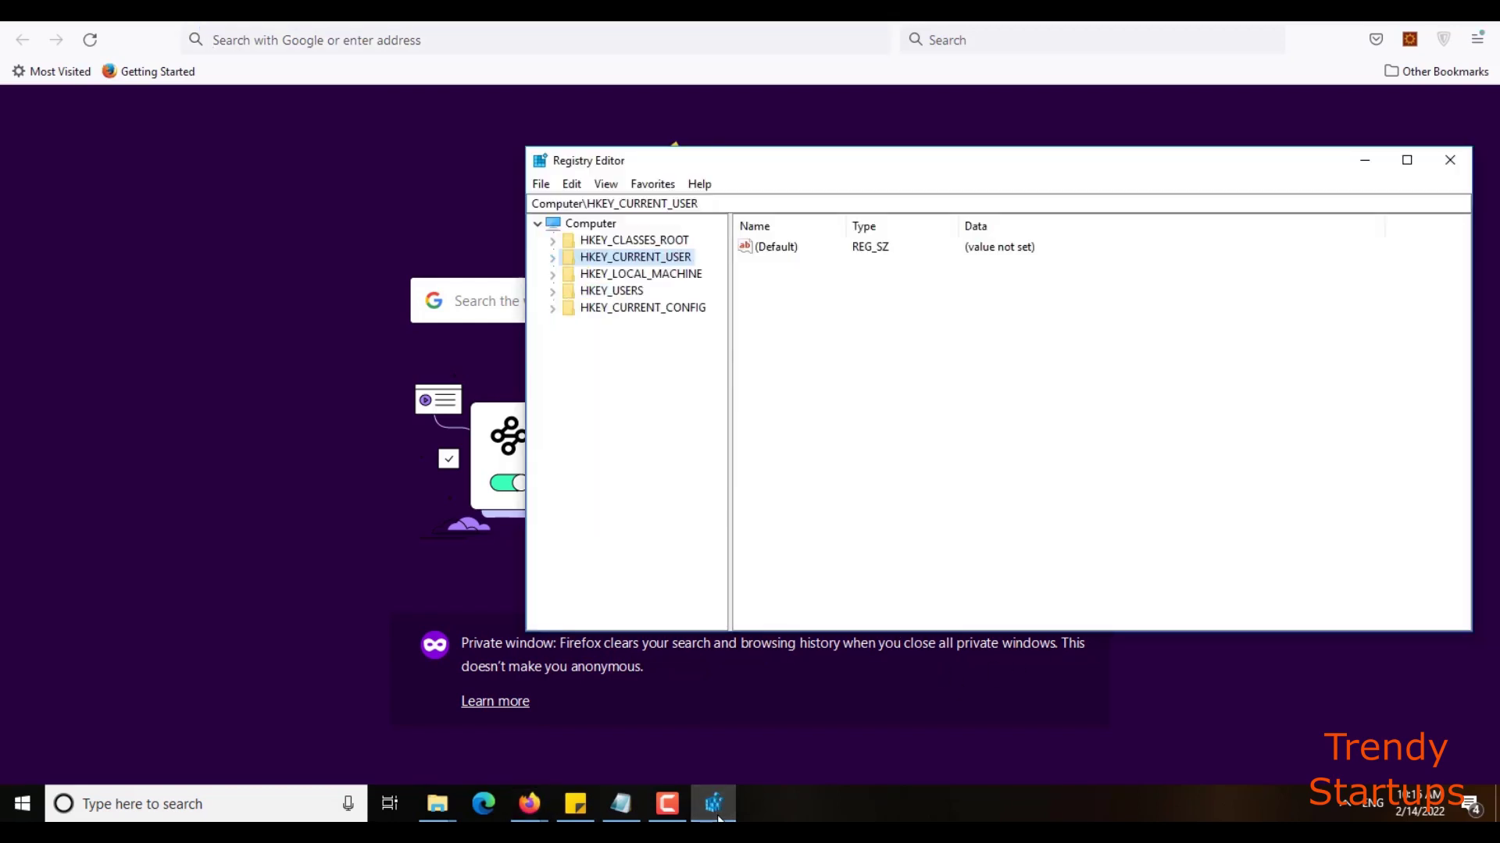
pyautogui.press('Right')
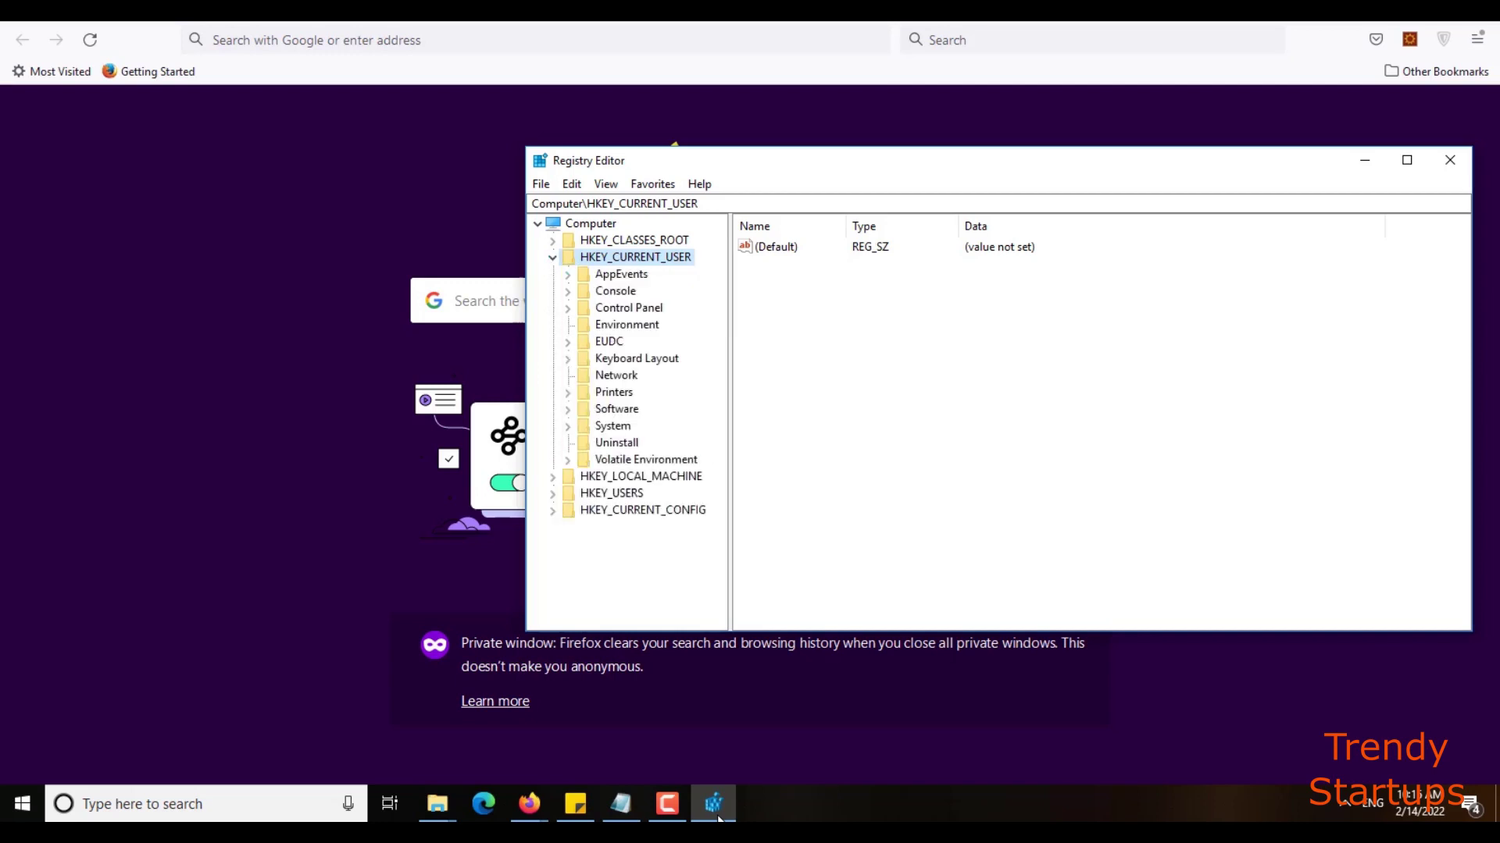
pyautogui.press('Right')
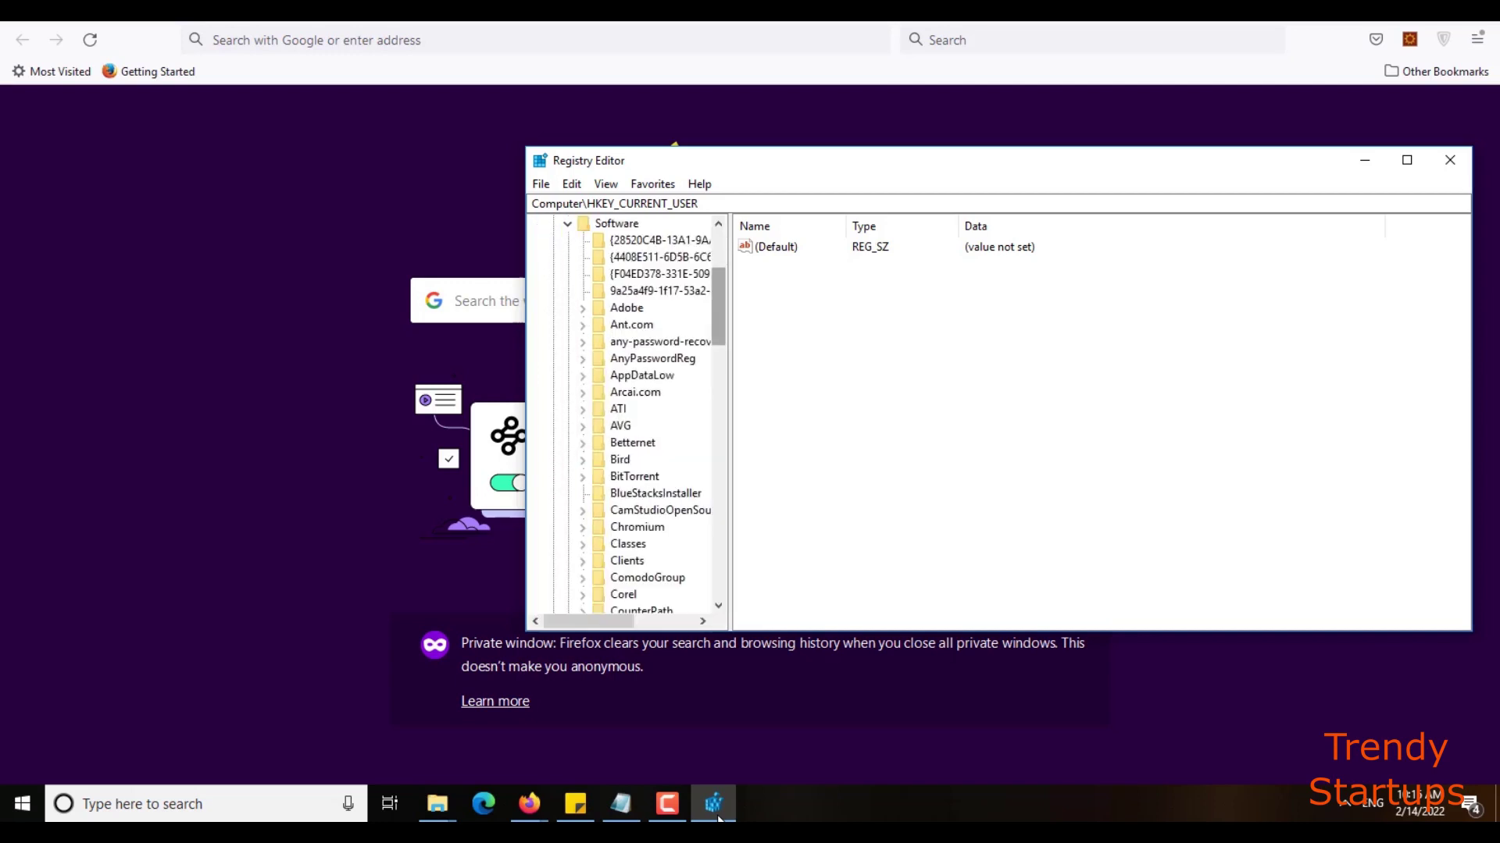
pyautogui.press('pagedown')
pyautogui.press('pagedown')
pyautogui.press('pagedown')
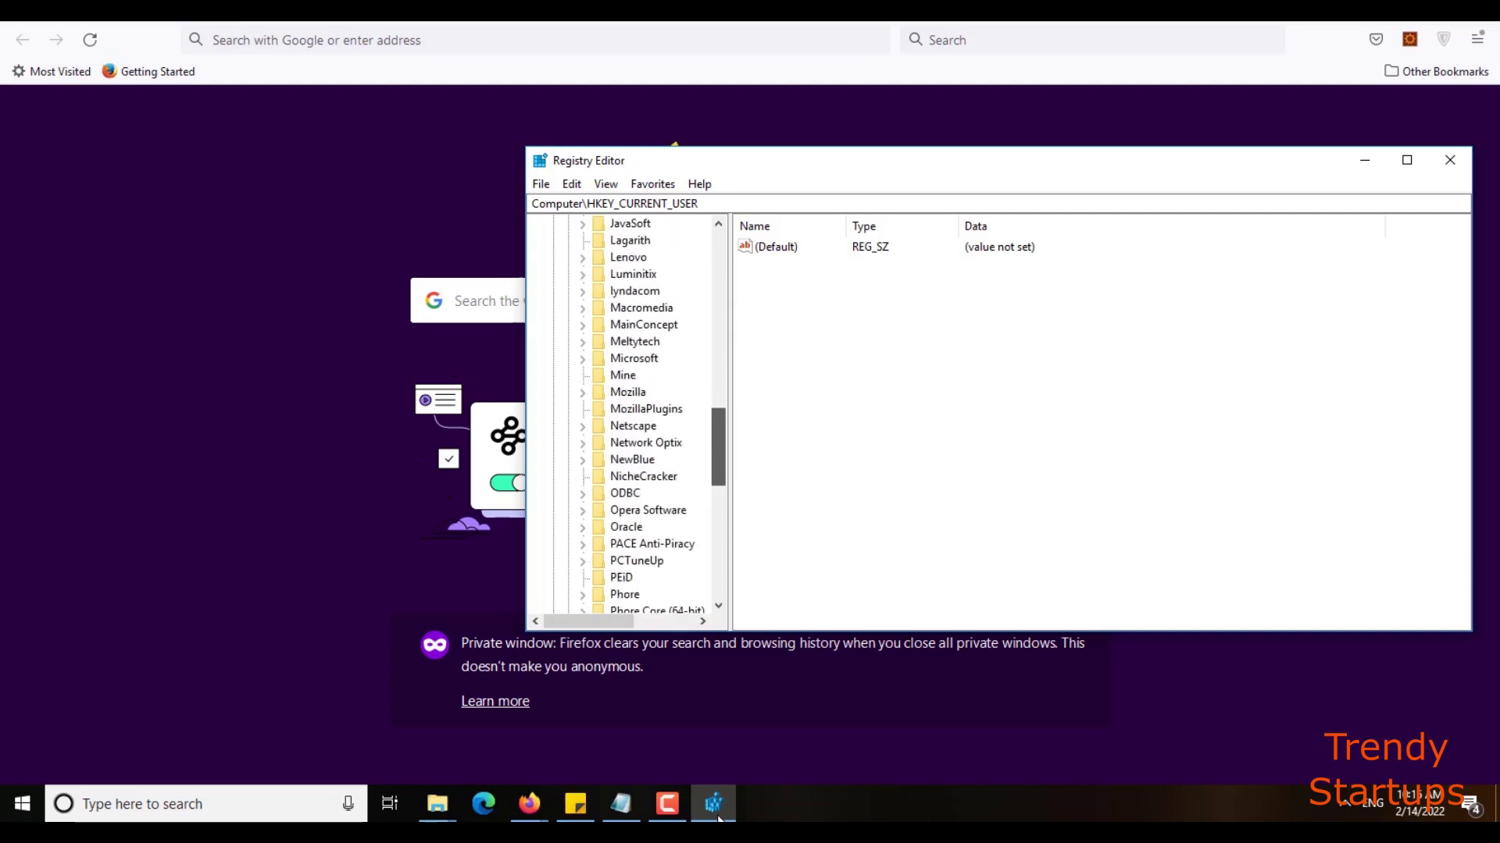
pyautogui.press('pagedown')
pyautogui.press('pagedown')
pyautogui.press('pagedown')
pyautogui.press('pageup')
pyautogui.press('pageup')
pyautogui.press('pageup')
pyautogui.press('pageup')
pyautogui.press('pageup')
pyautogui.press('pageup')
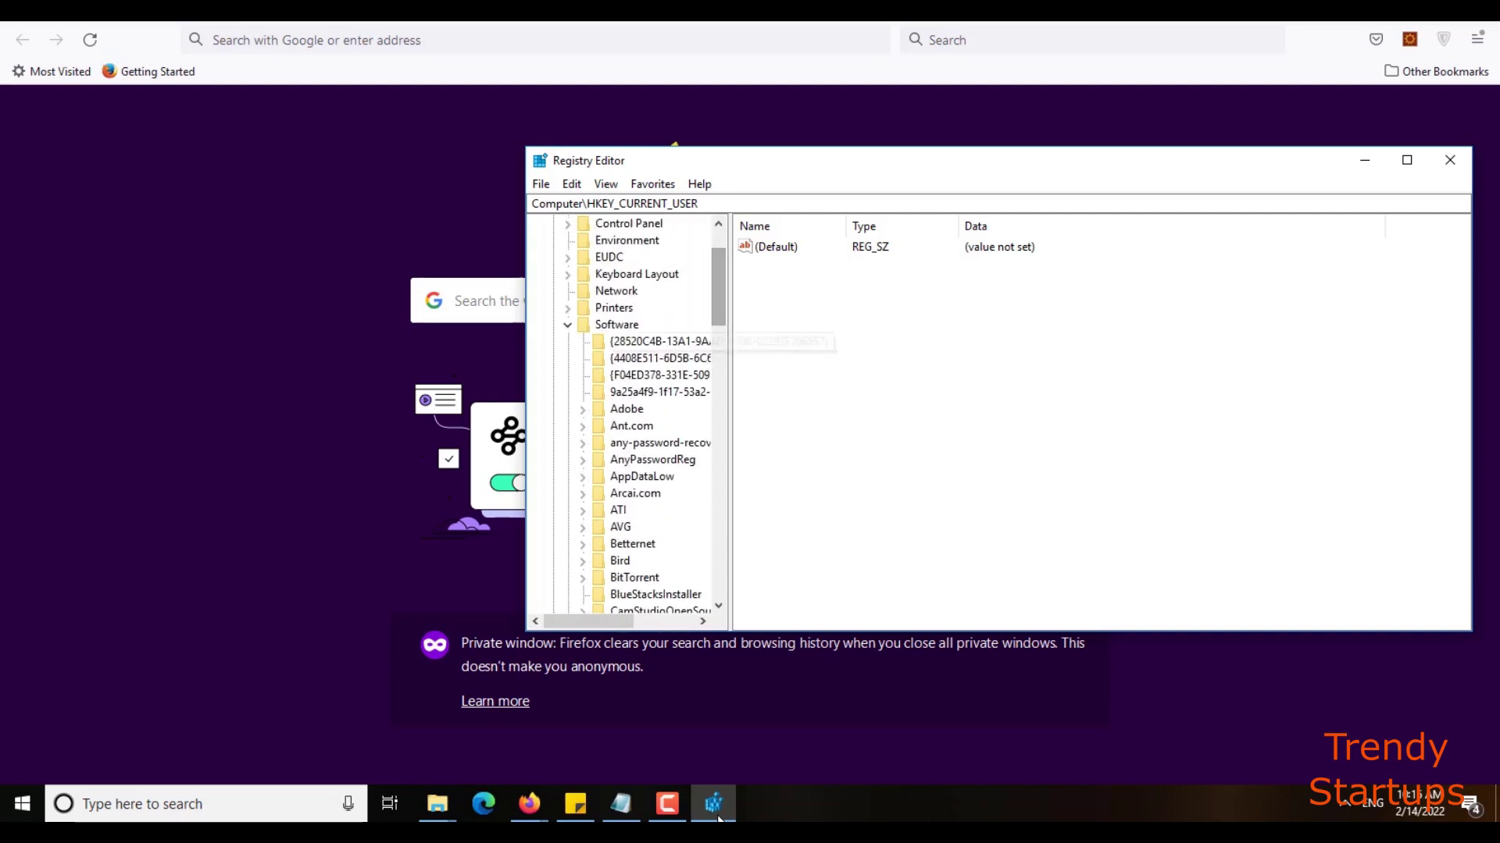
pyautogui.press('a')
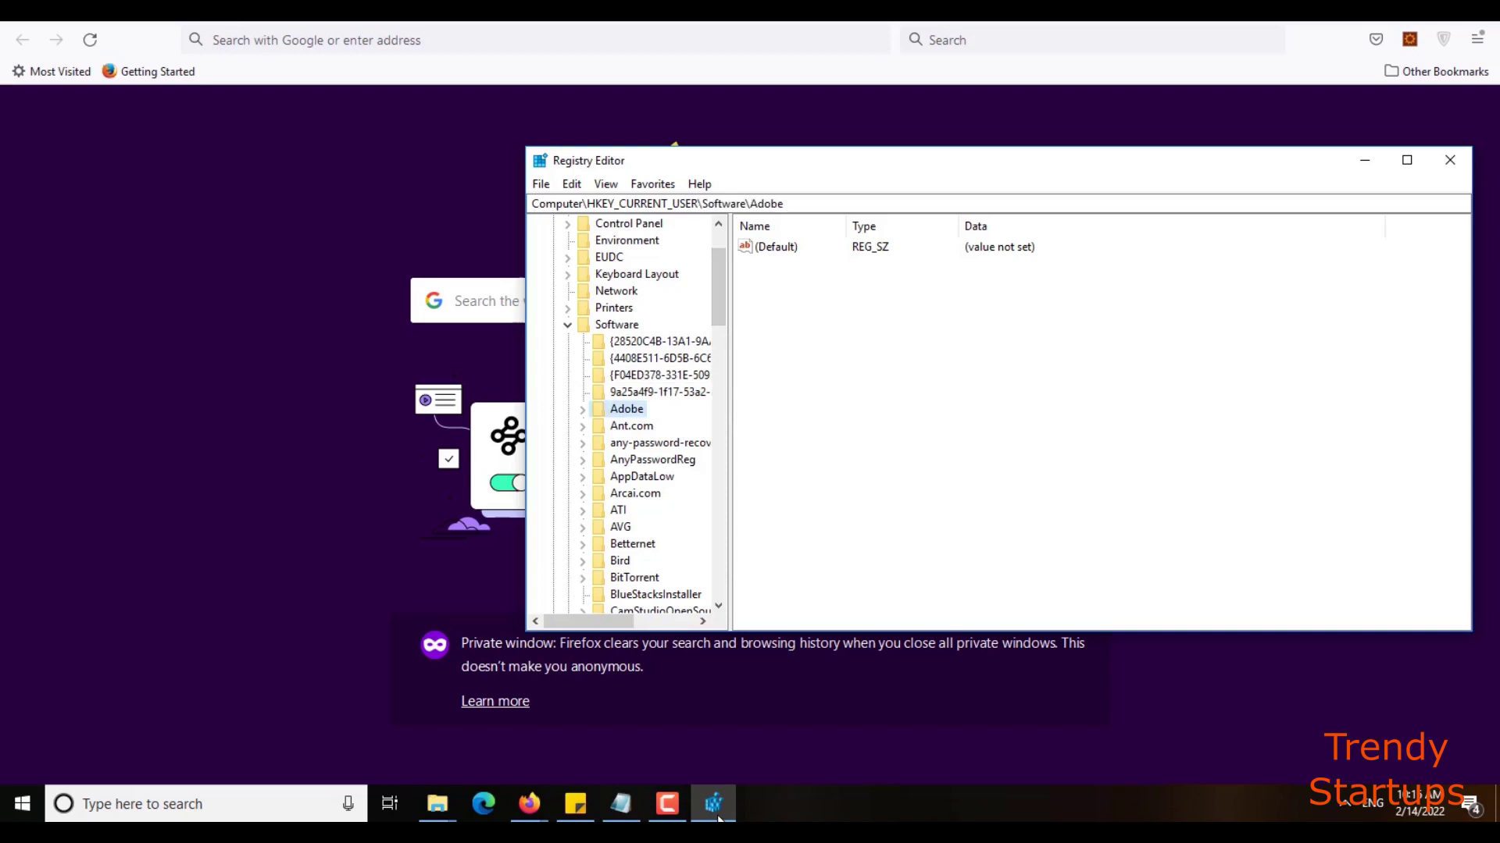
pyautogui.press('Tab')
pyautogui.hotkey('shift', 'F10')
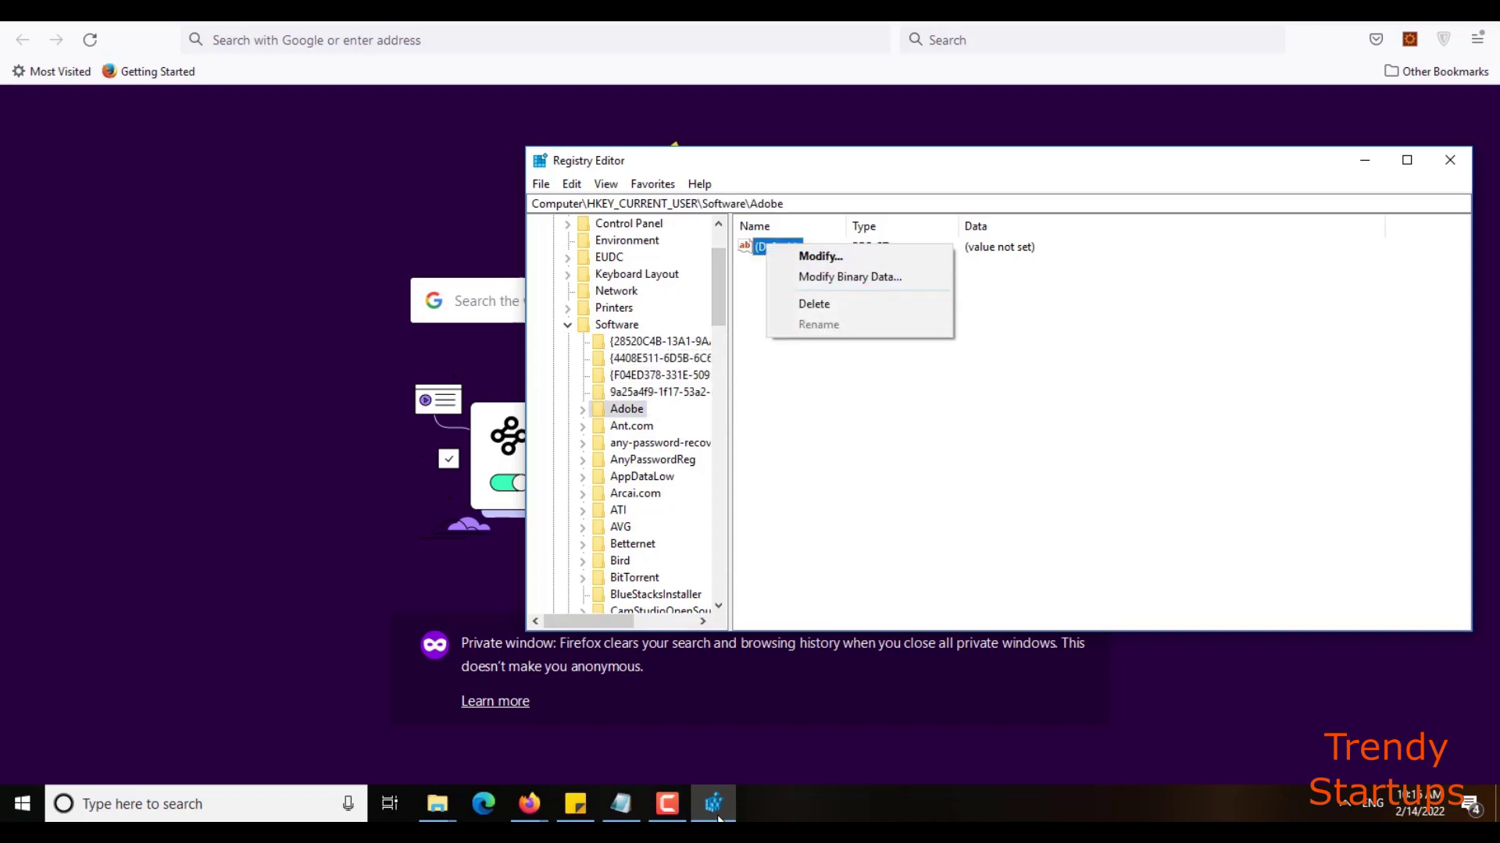
pyautogui.press('Down')
pyautogui.press('Escape')
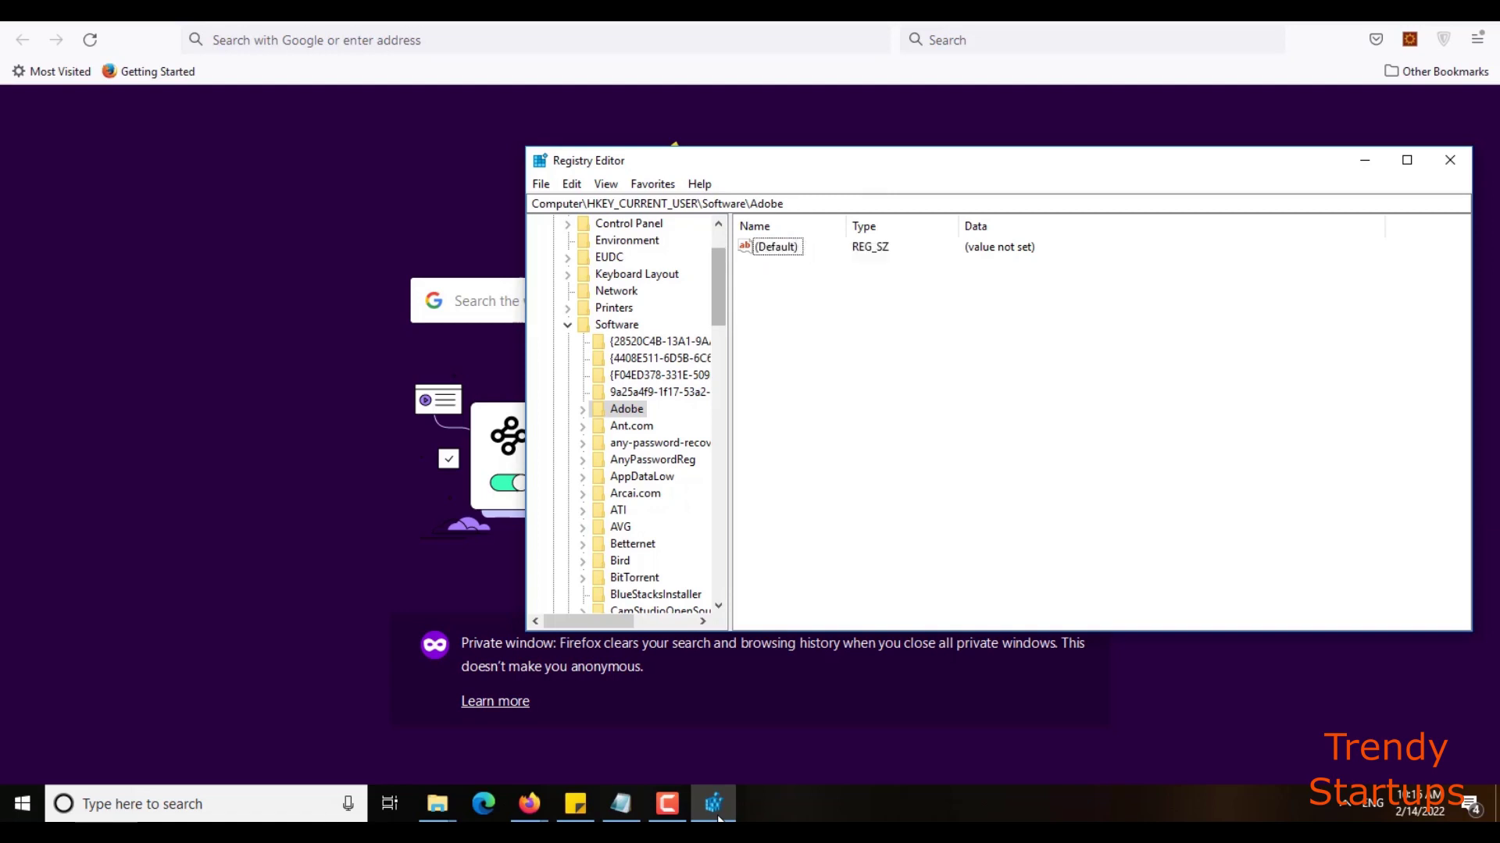
pyautogui.press('Left')
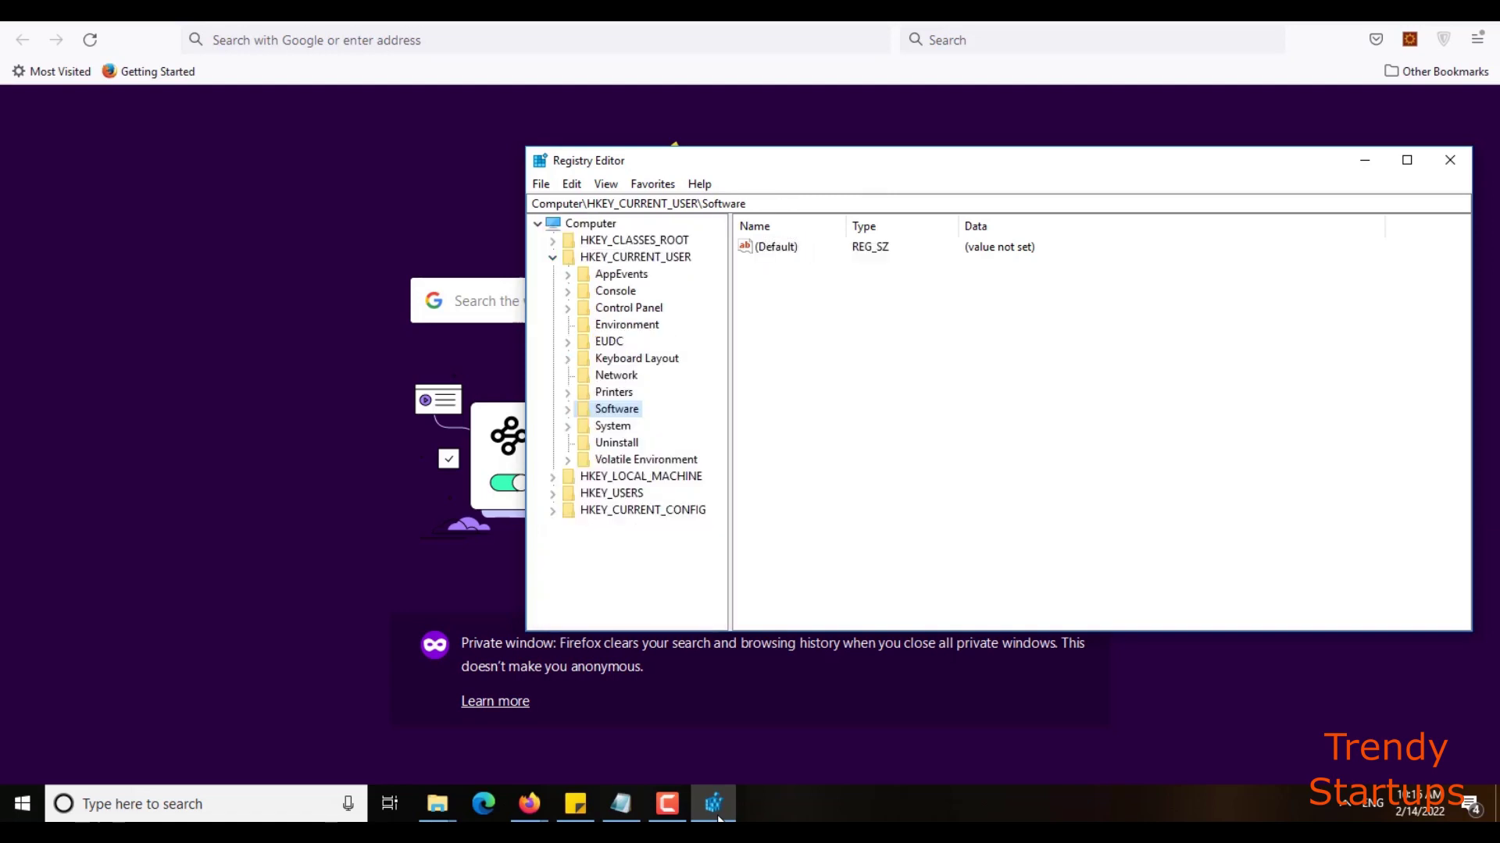
pyautogui.press('Left')
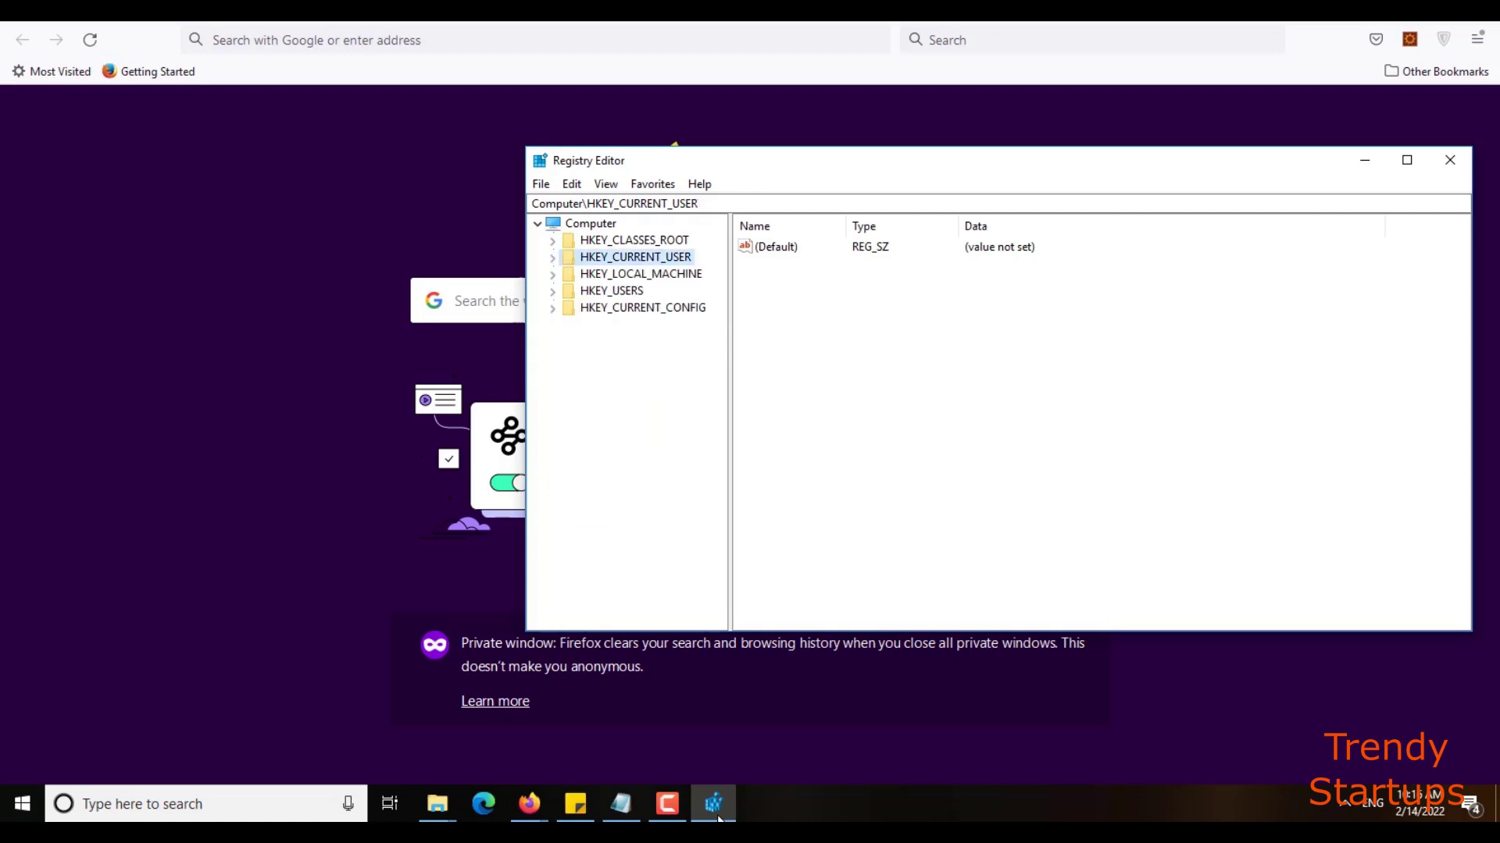
pyautogui.press('Down')
pyautogui.press('Right')
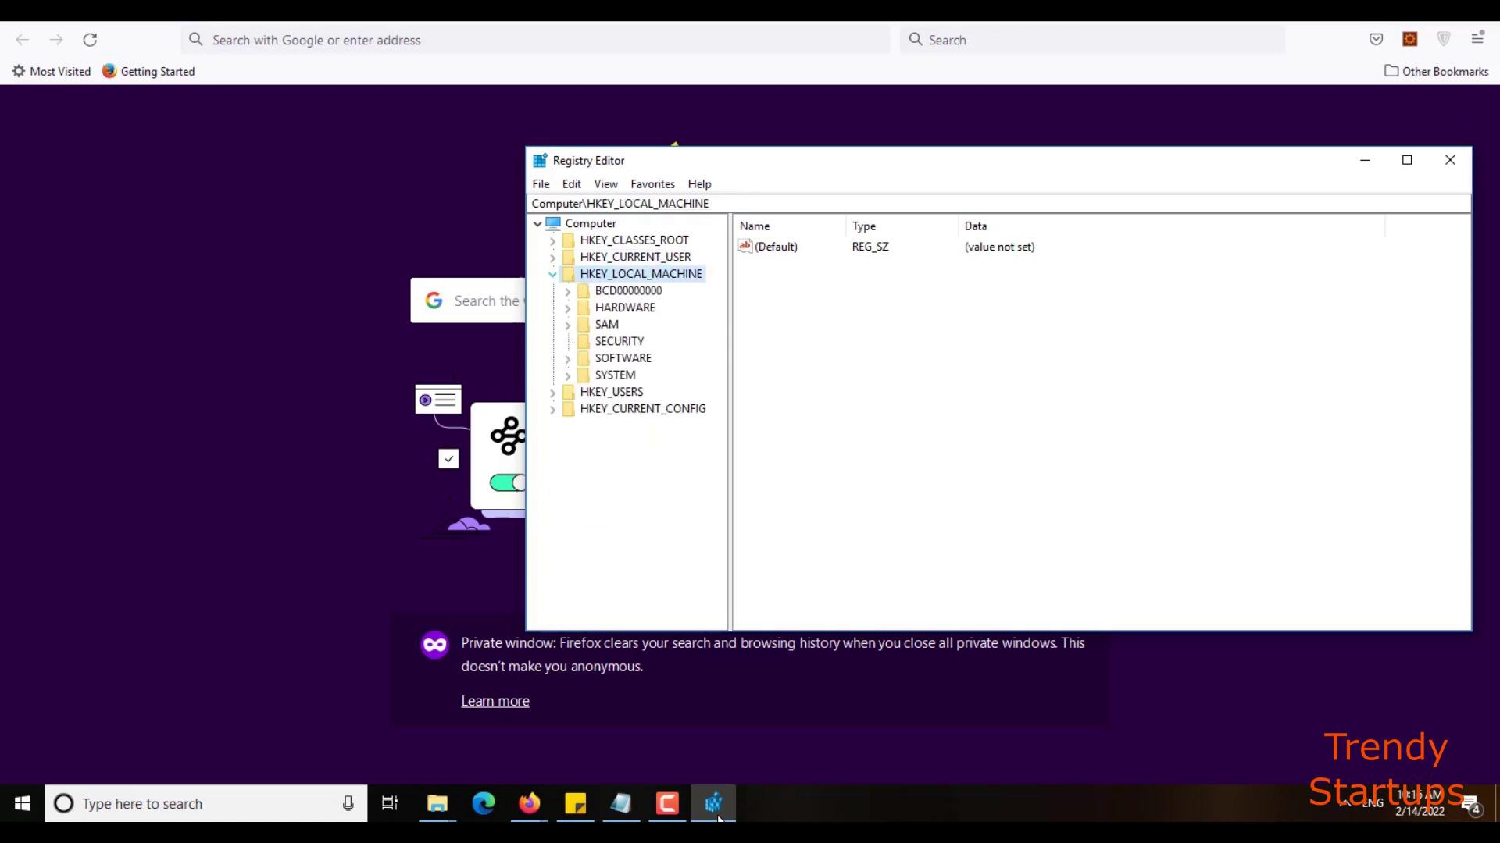
pyautogui.press('Down')
pyautogui.press('Down')
pyautogui.press('Down')
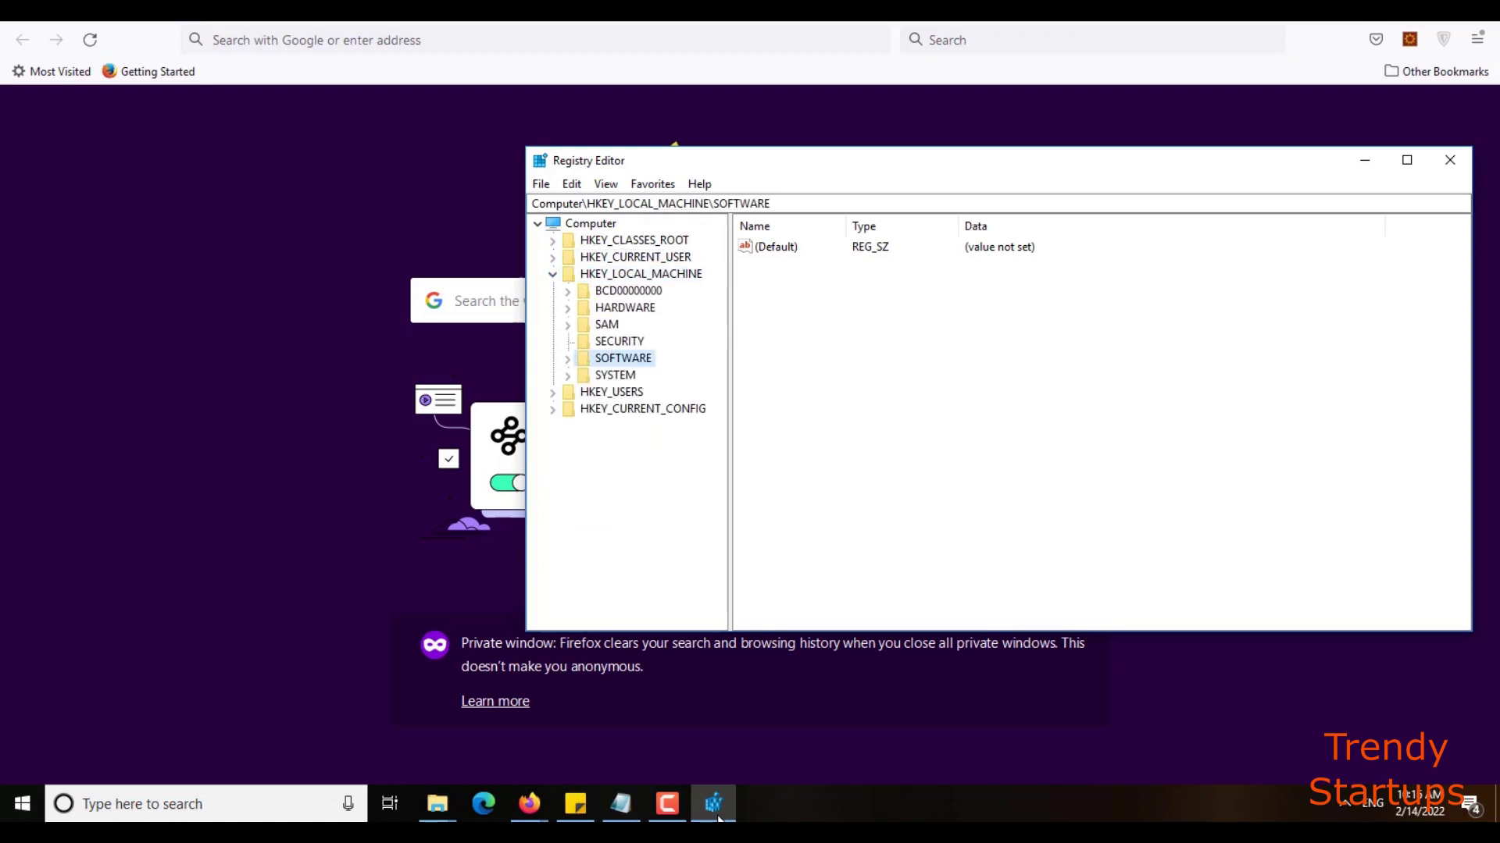
pyautogui.press('Right')
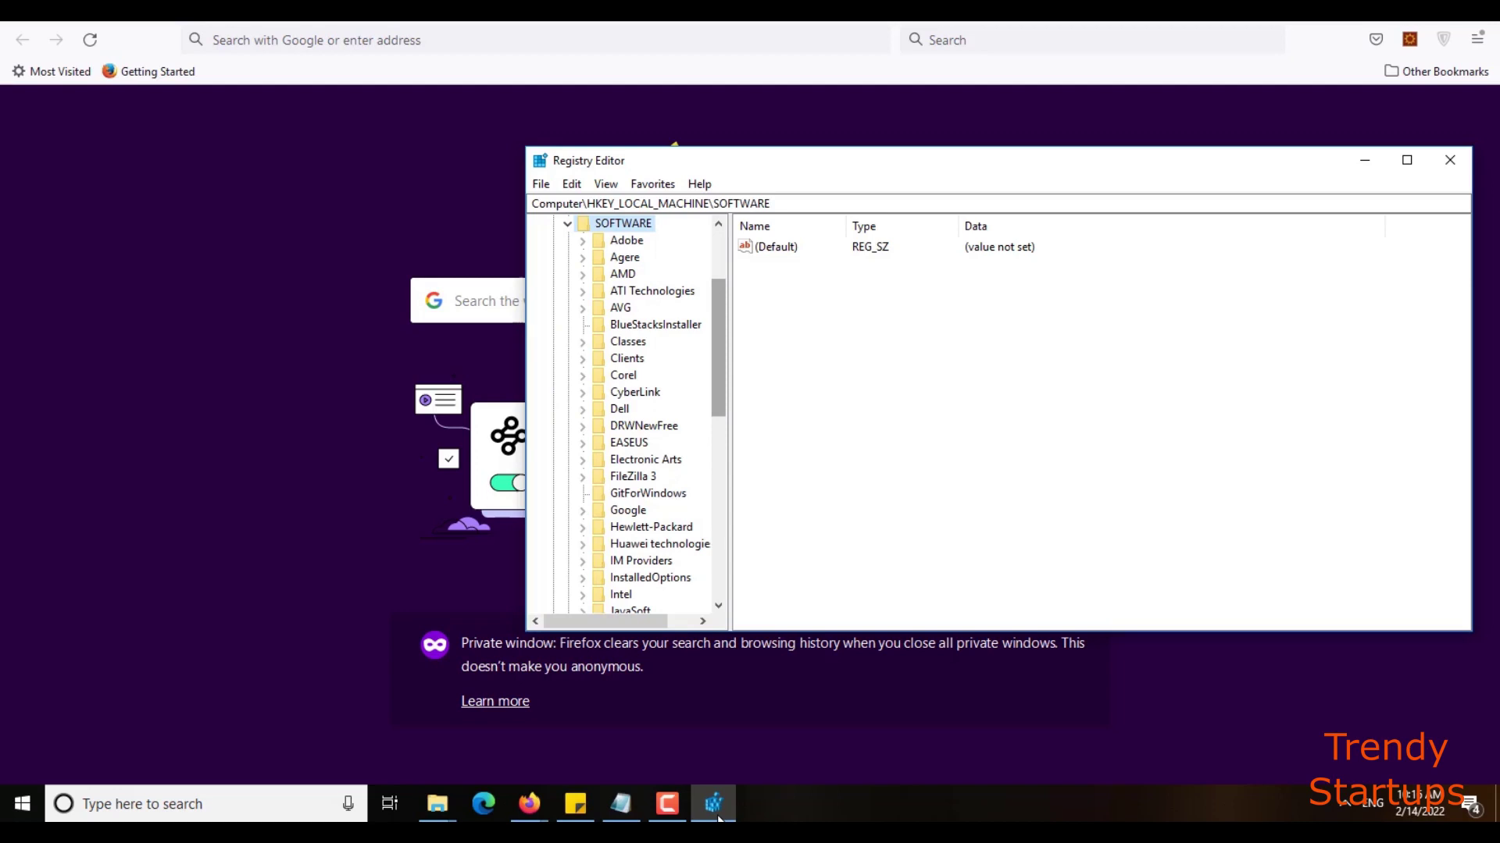
pyautogui.scroll(-3, 645, 411)
pyautogui.scroll(-4, 645, 410)
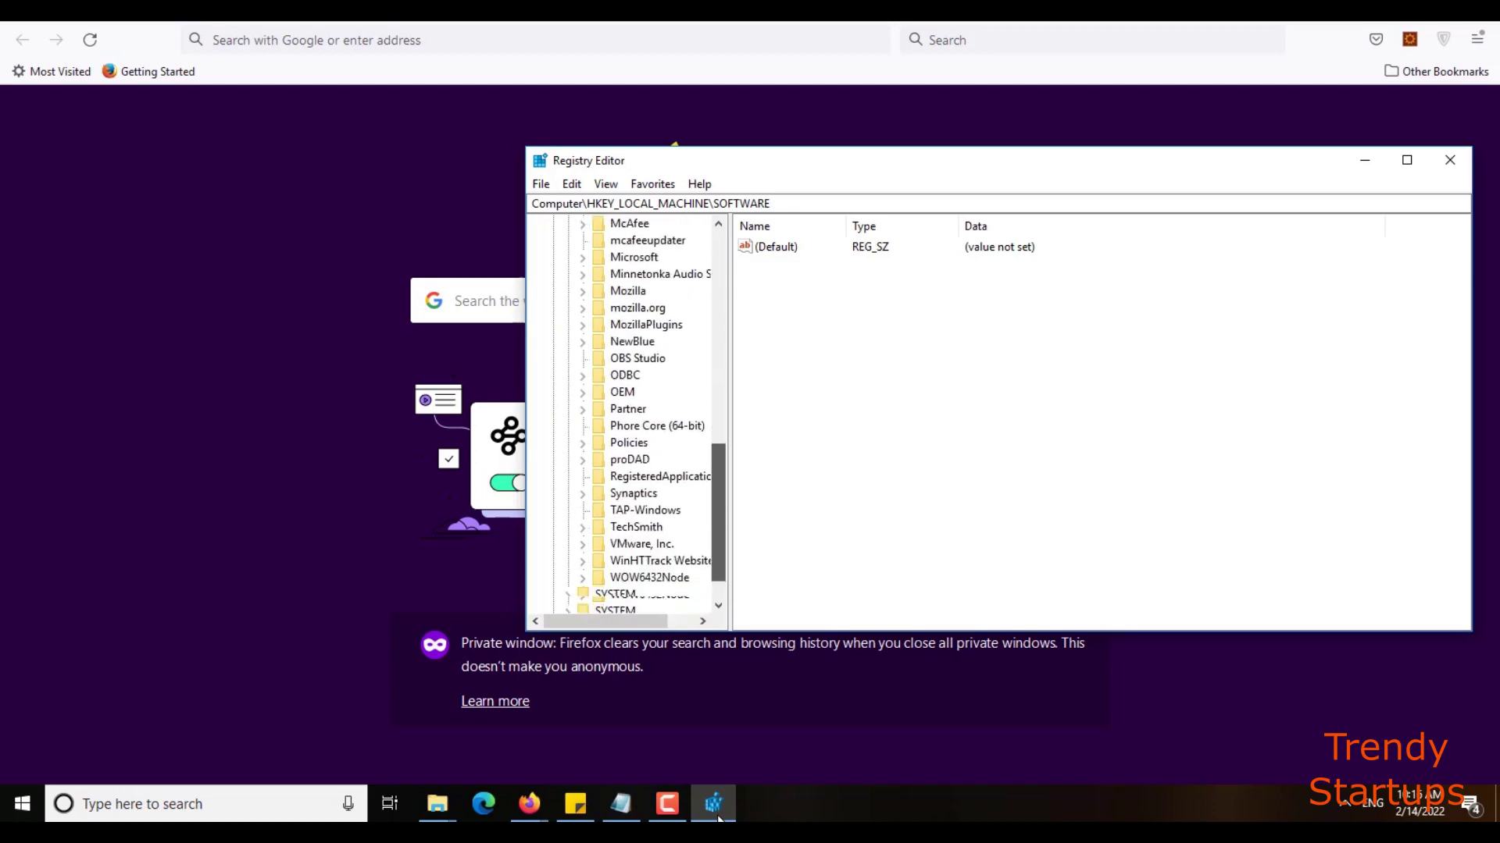
pyautogui.scroll(-1, 633, 469)
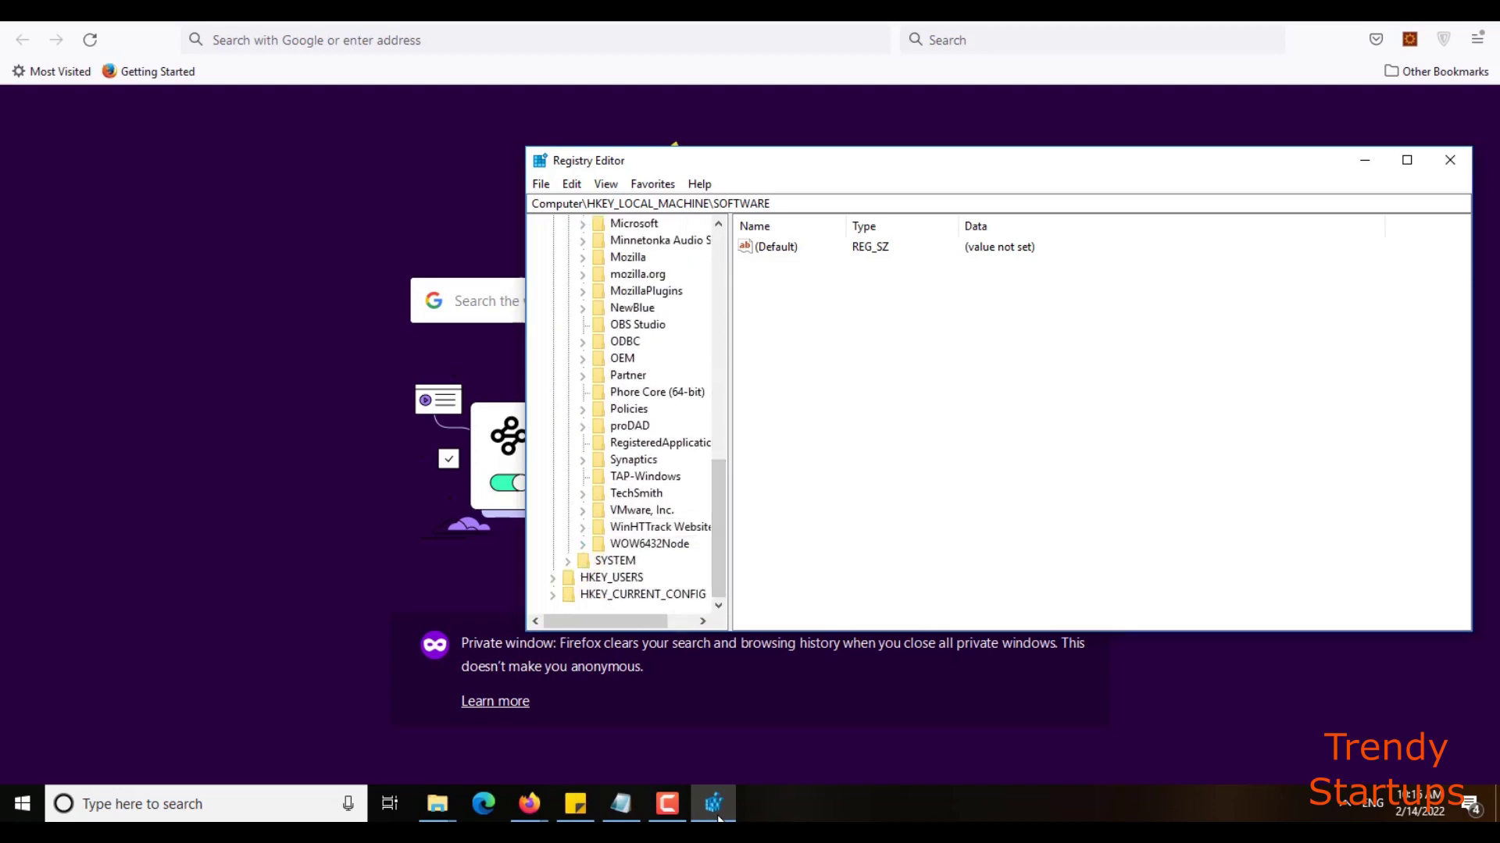
pyautogui.click(650, 544)
pyautogui.doubleClick(649, 543)
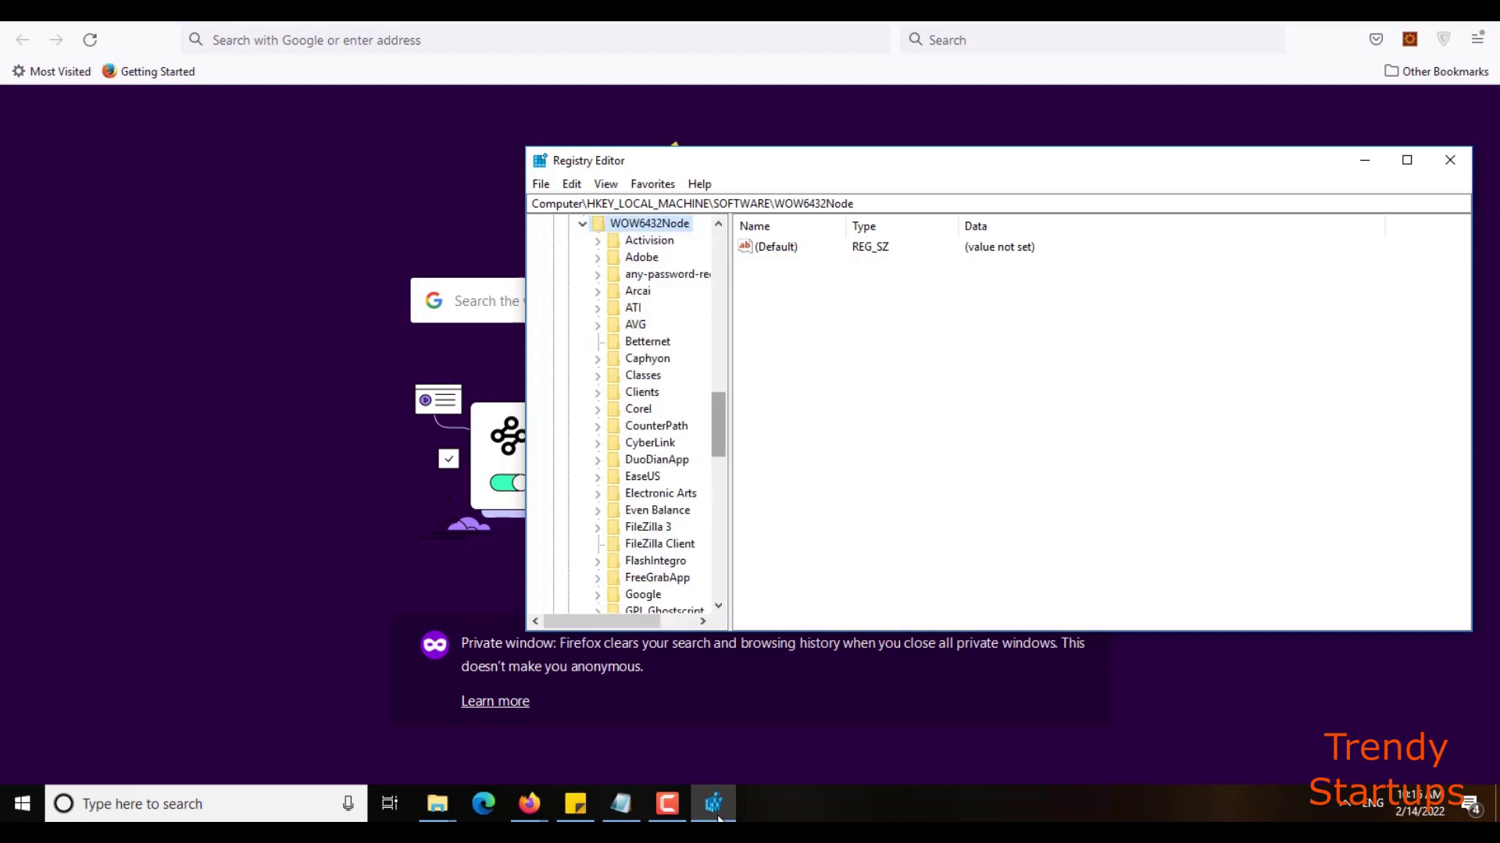
pyautogui.scroll(-5, 633, 469)
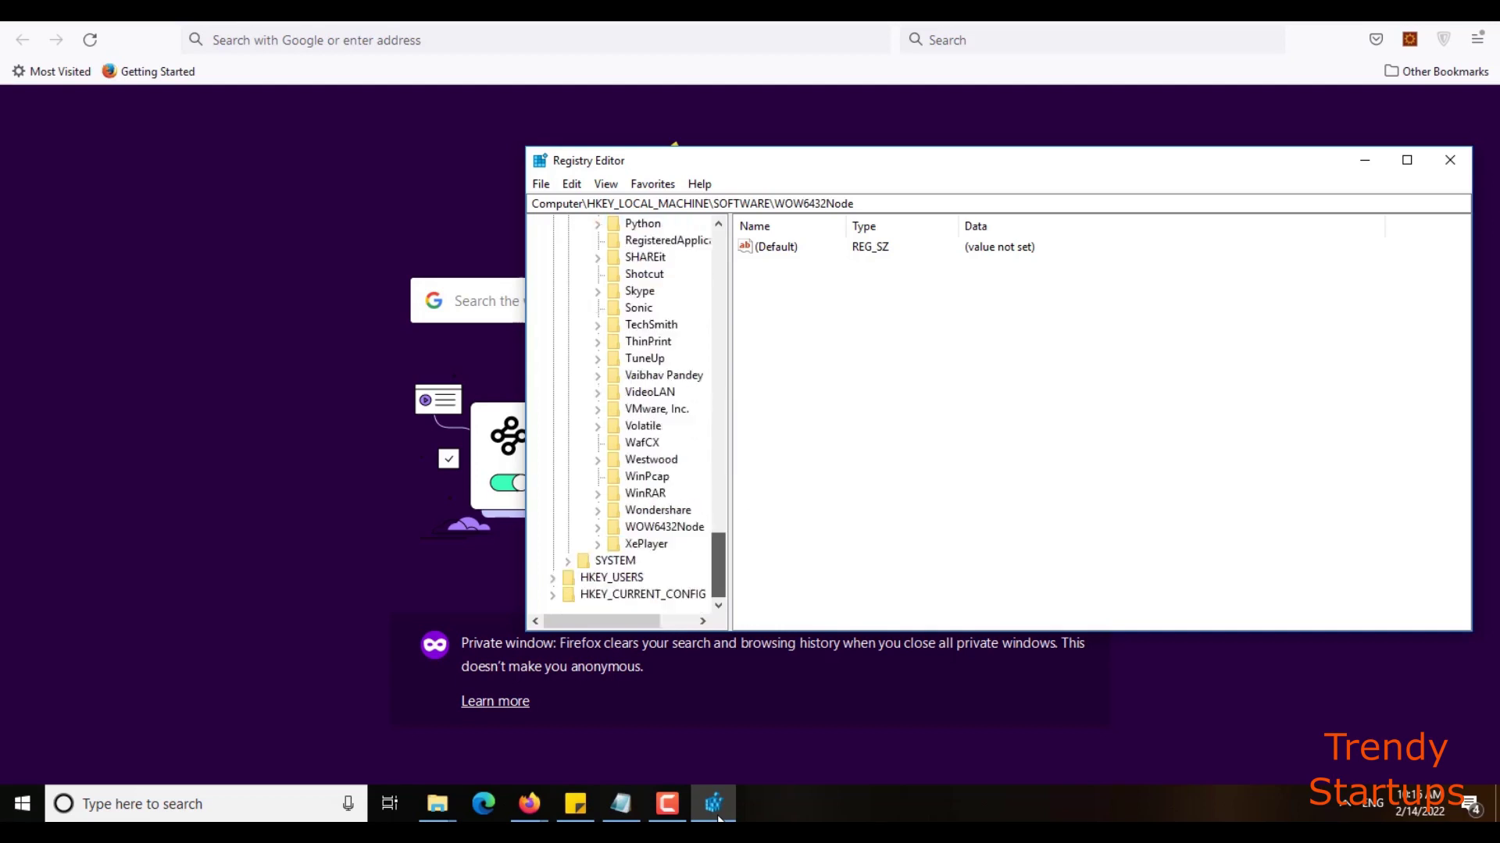
pyautogui.scroll(5, 633, 469)
pyautogui.scroll(-3, 633, 469)
pyautogui.scroll(10, 632, 468)
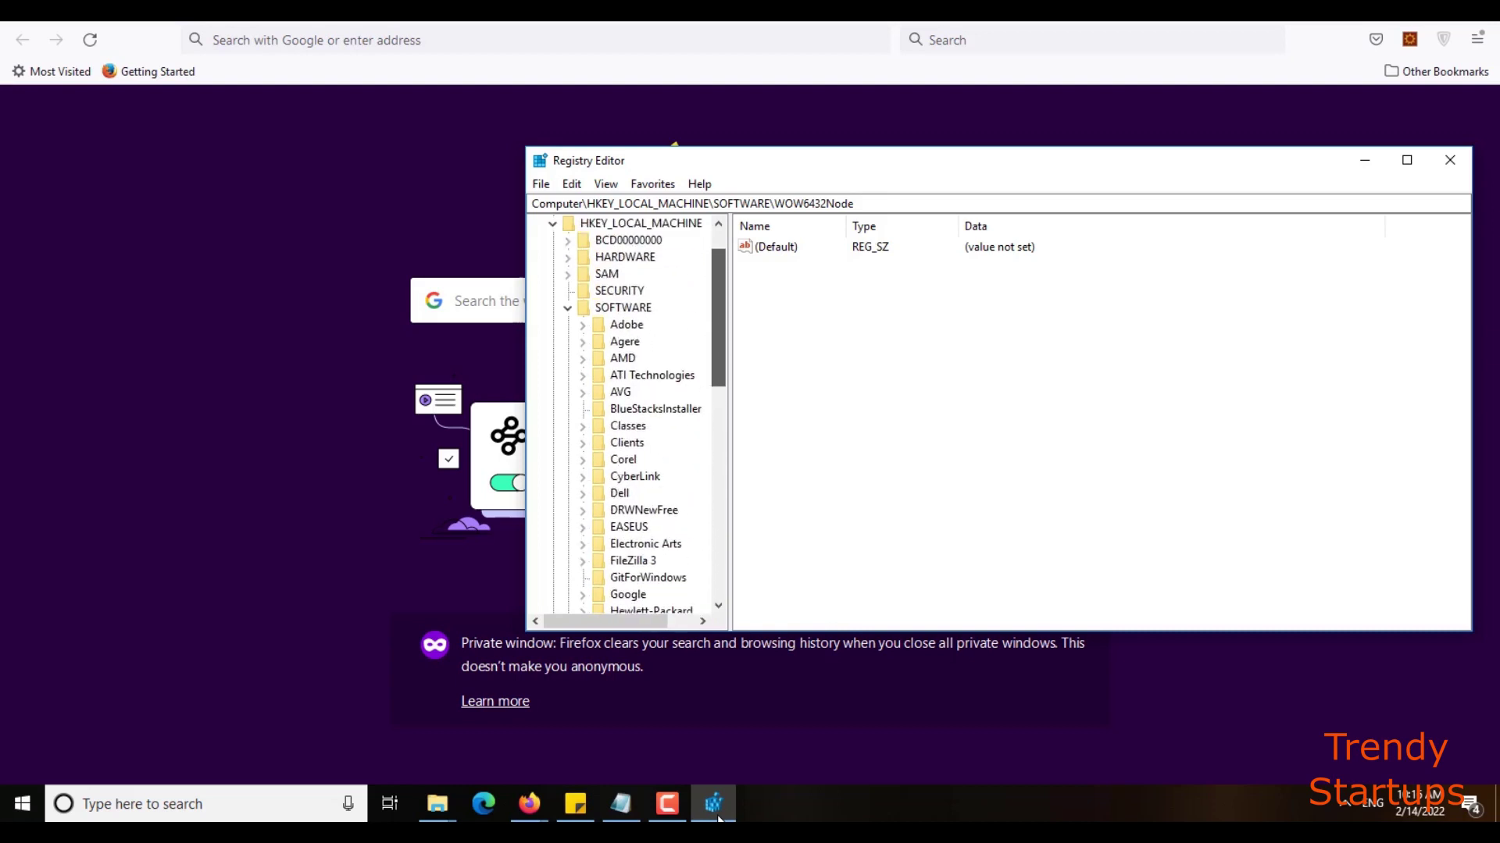
pyautogui.click(566, 307)
pyautogui.press('Left')
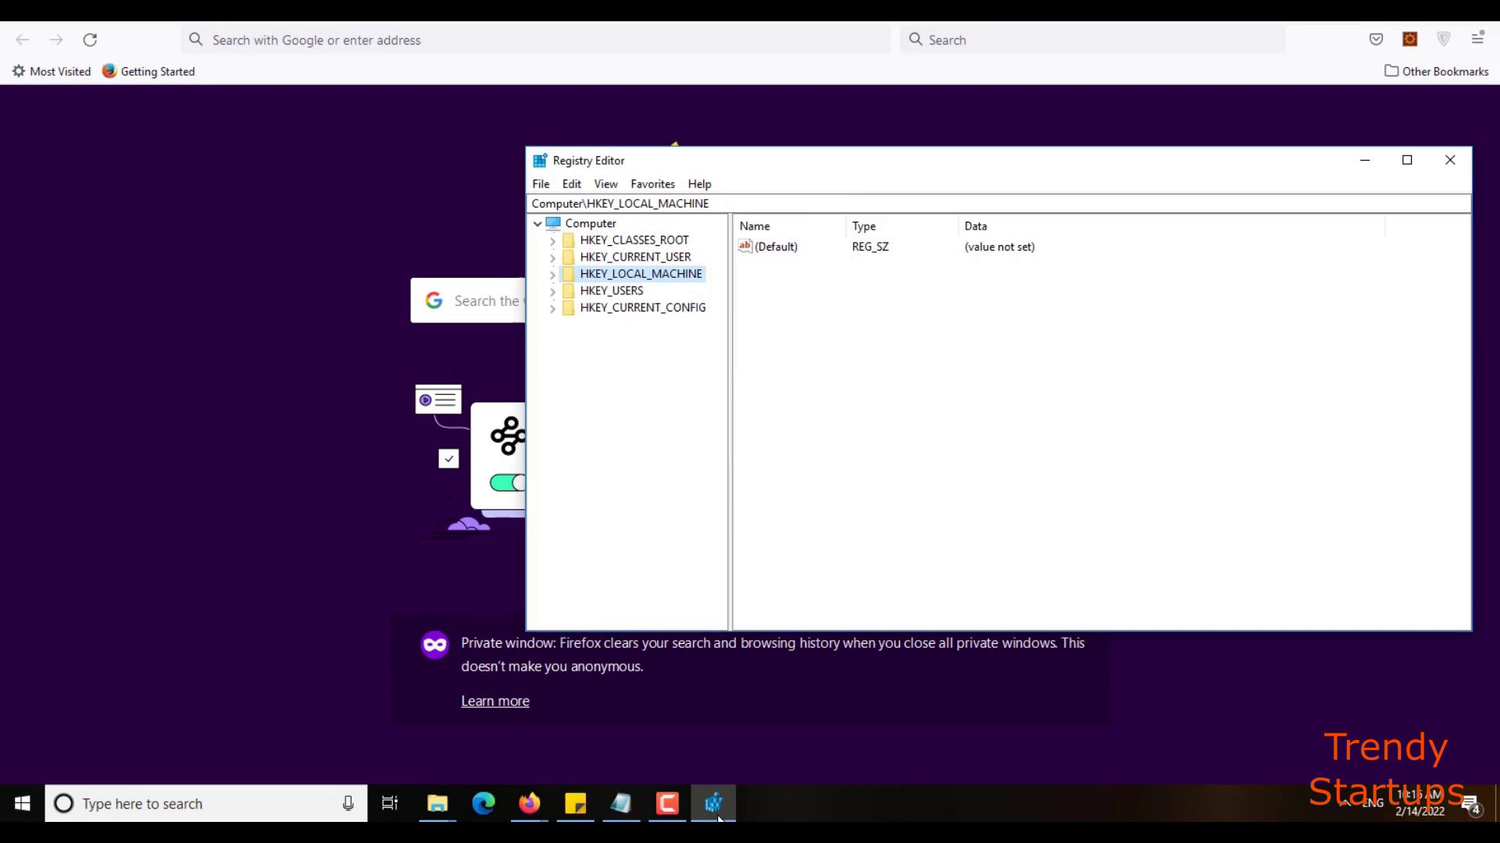
# - Expand HKEY_USERS, then .DEFAULT, then its Software key via the keyboard
pyautogui.press('Down')
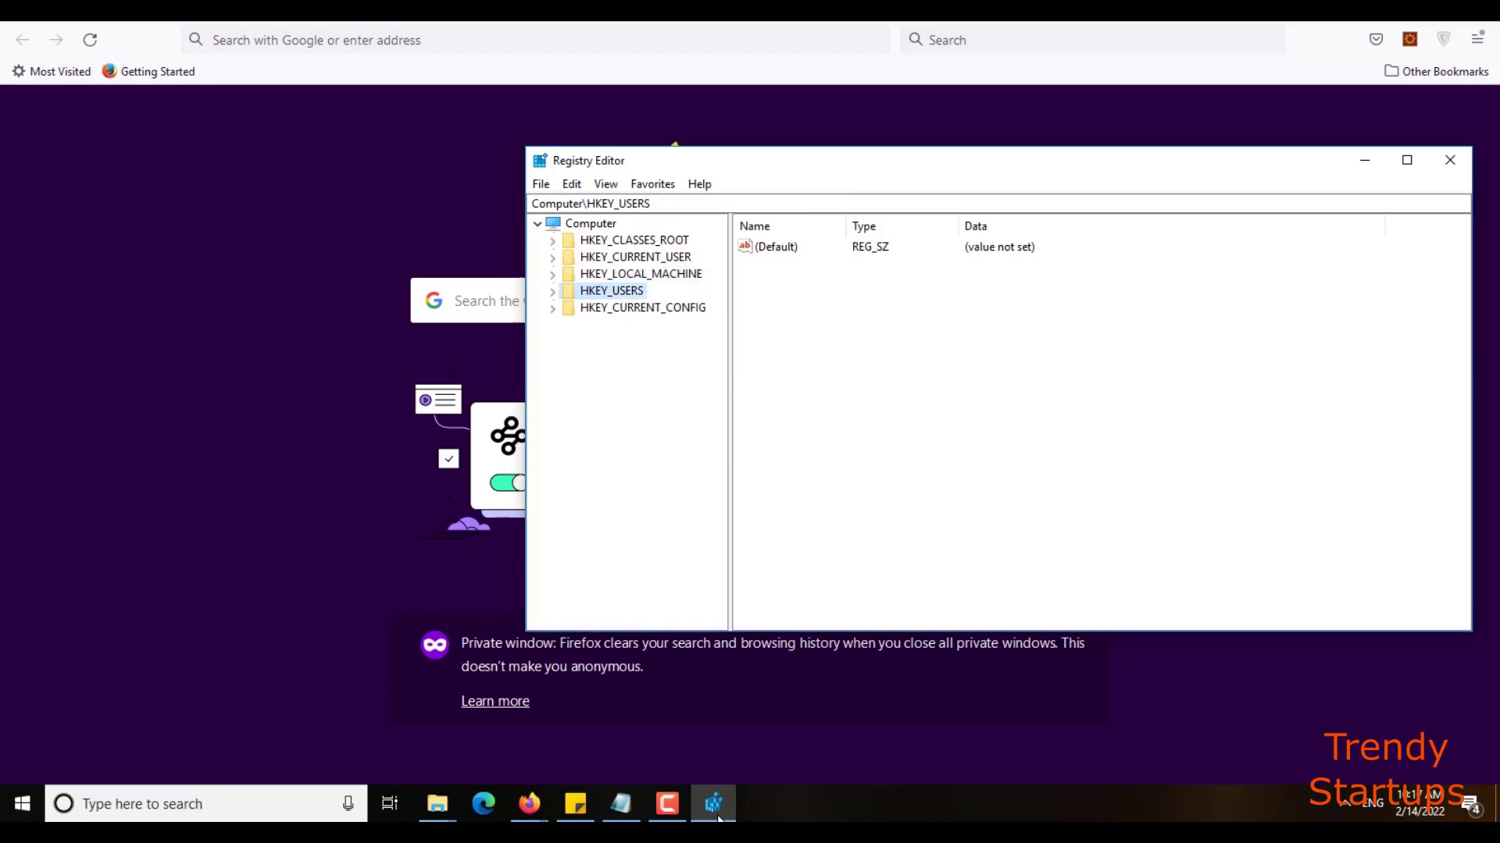
pyautogui.press('Right')
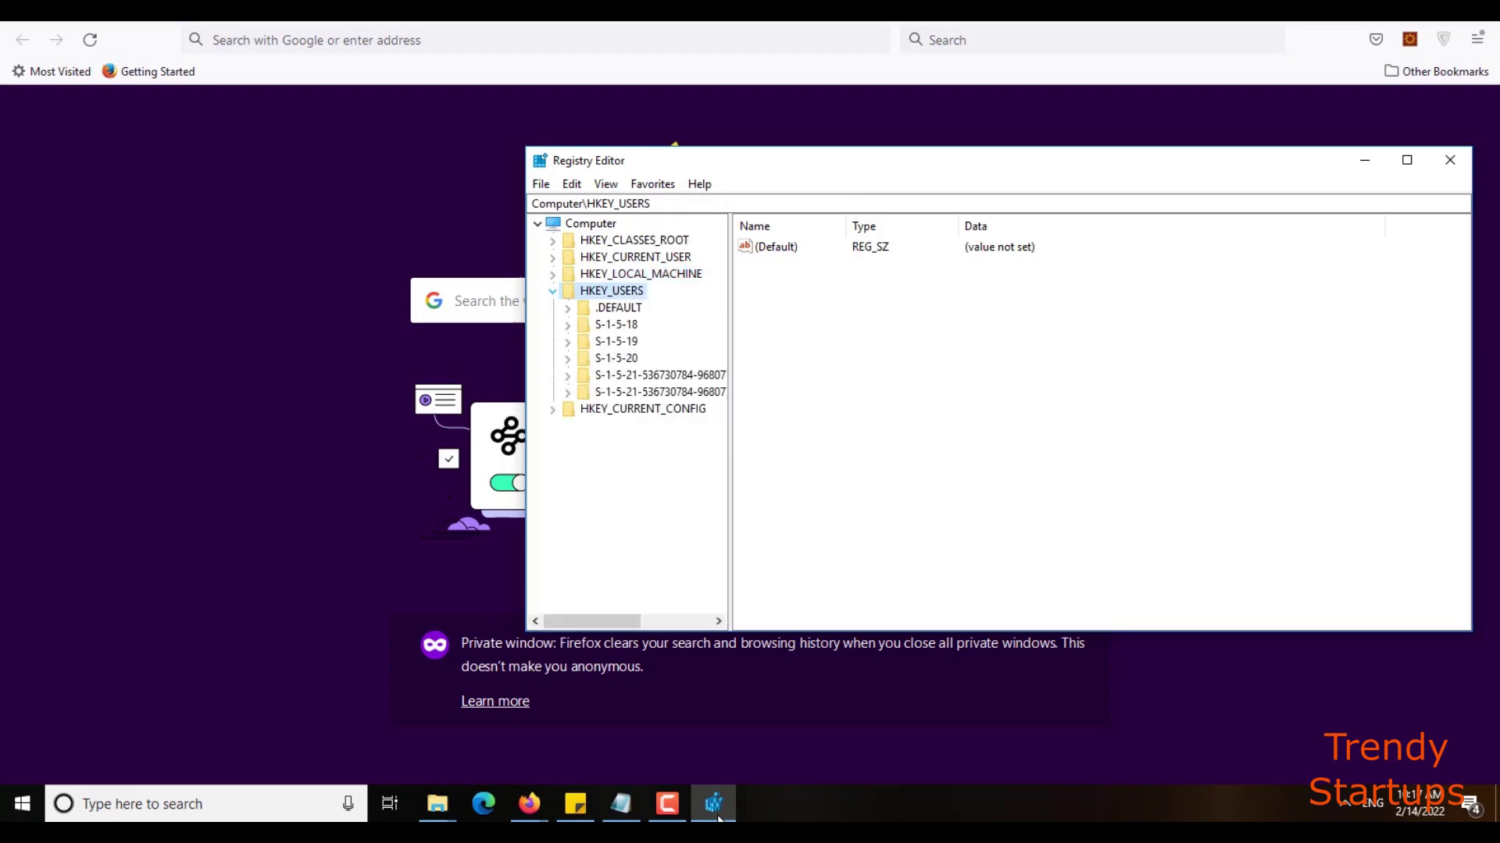
pyautogui.press('Down')
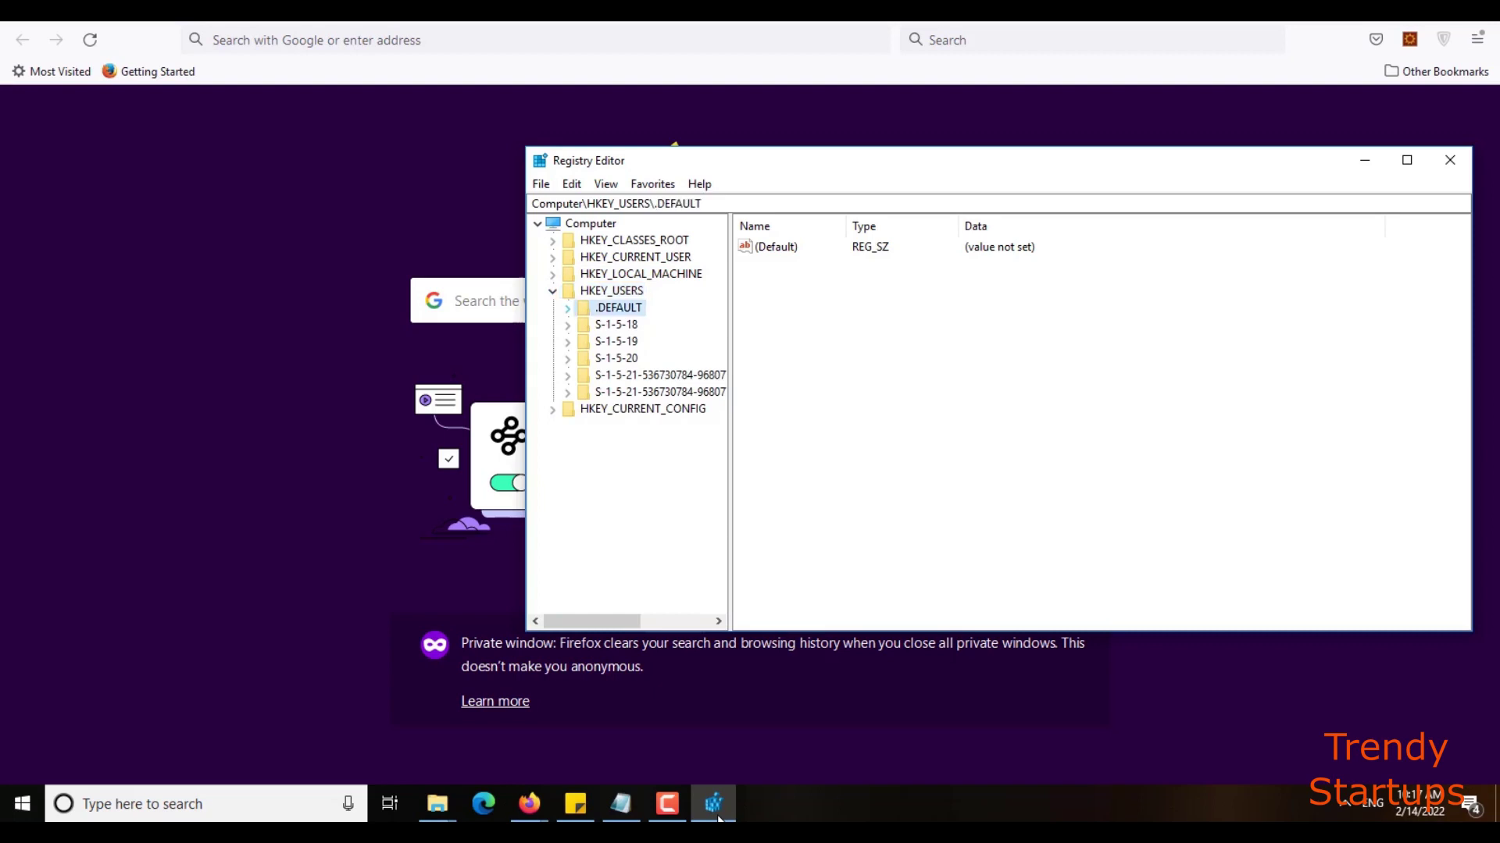
pyautogui.press('Right')
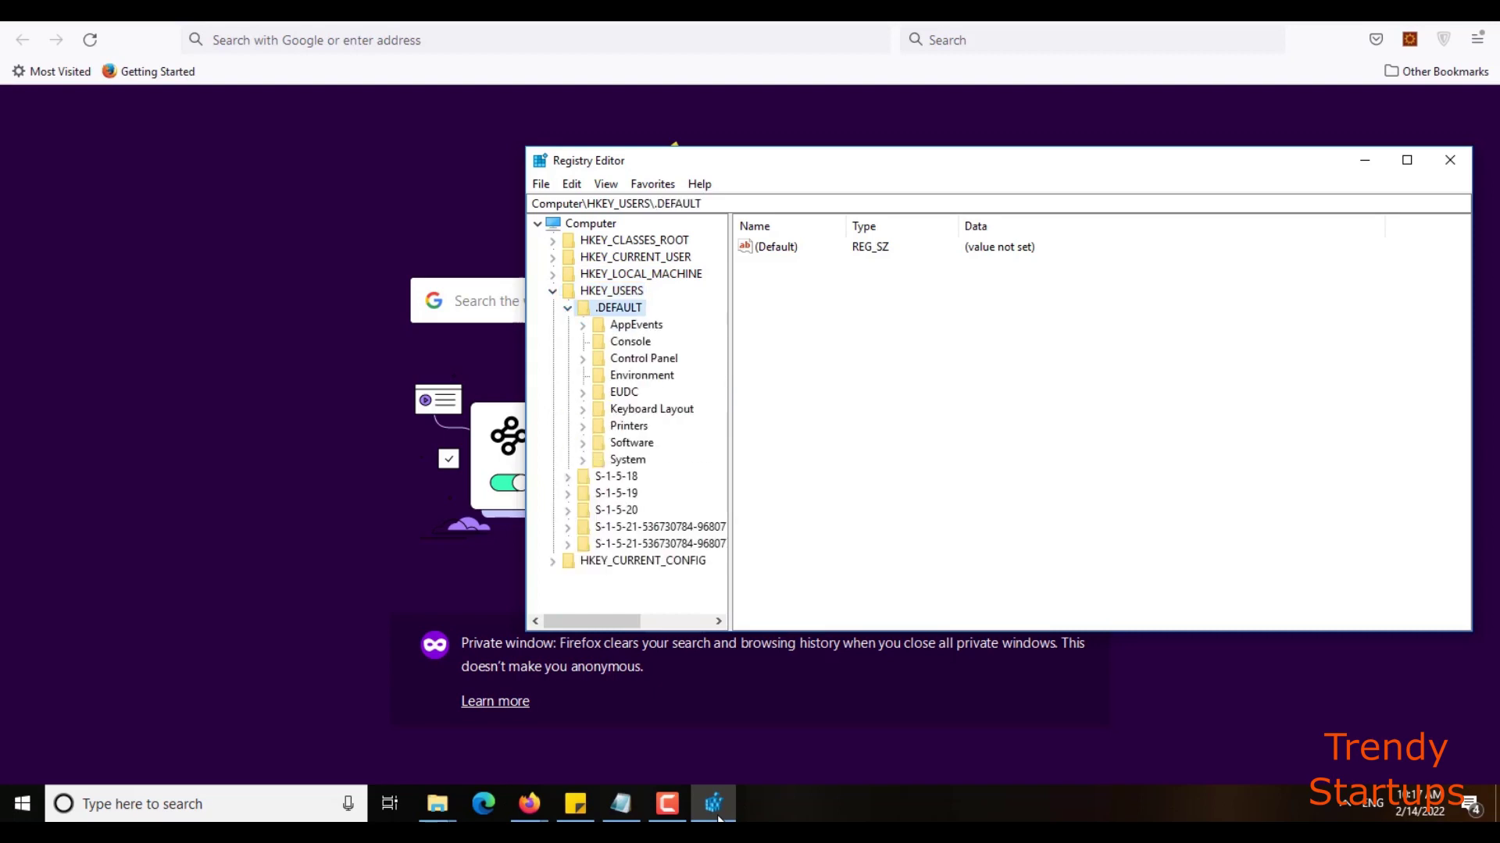
pyautogui.press('s')
pyautogui.press('Right')
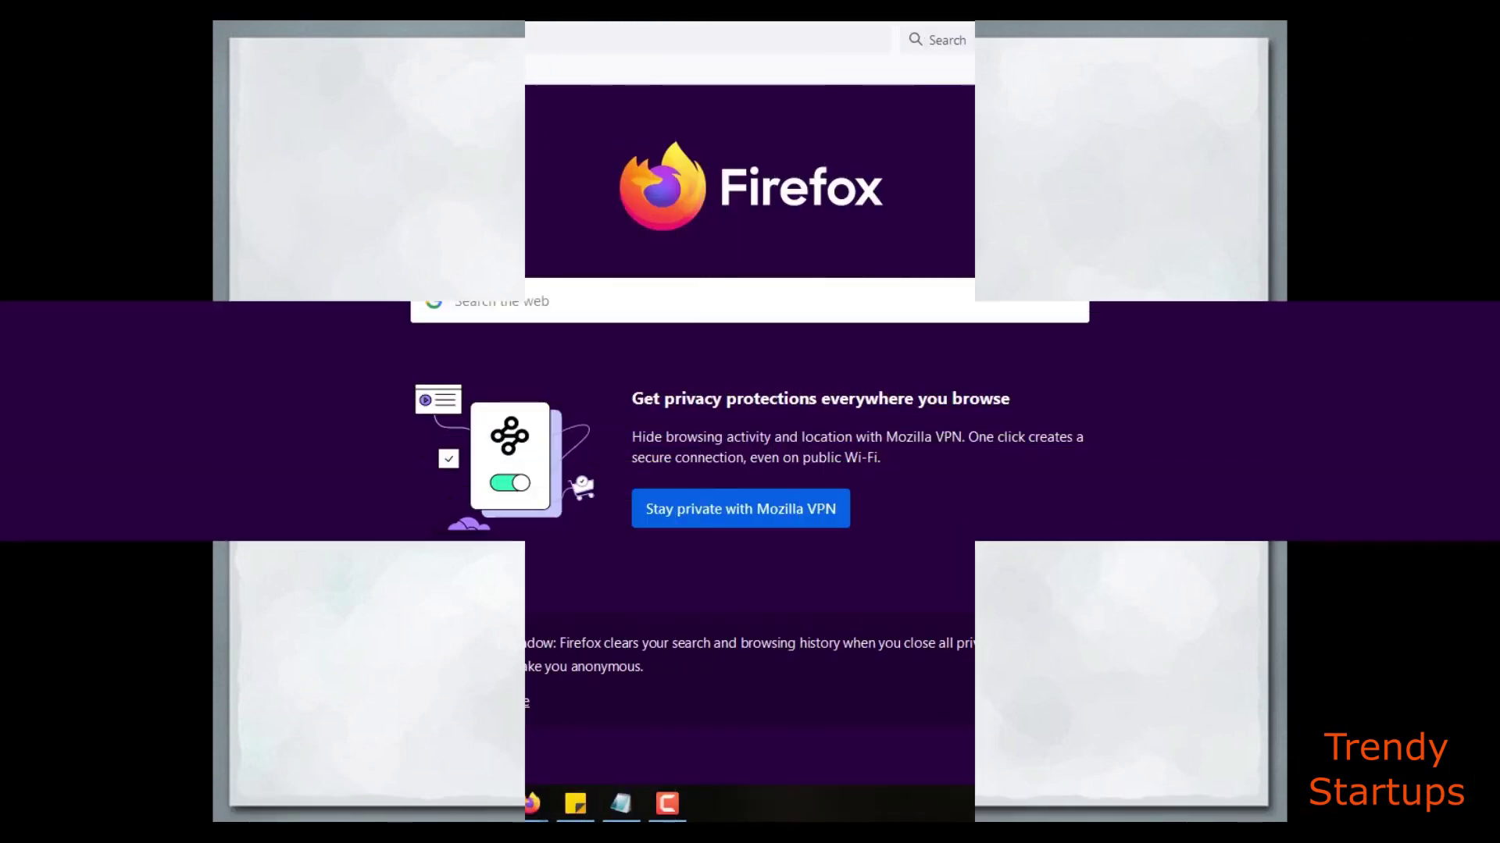
# - Search Windows for %temp% and open the local Temp folder with 85 items
pyautogui.click(250, 805)
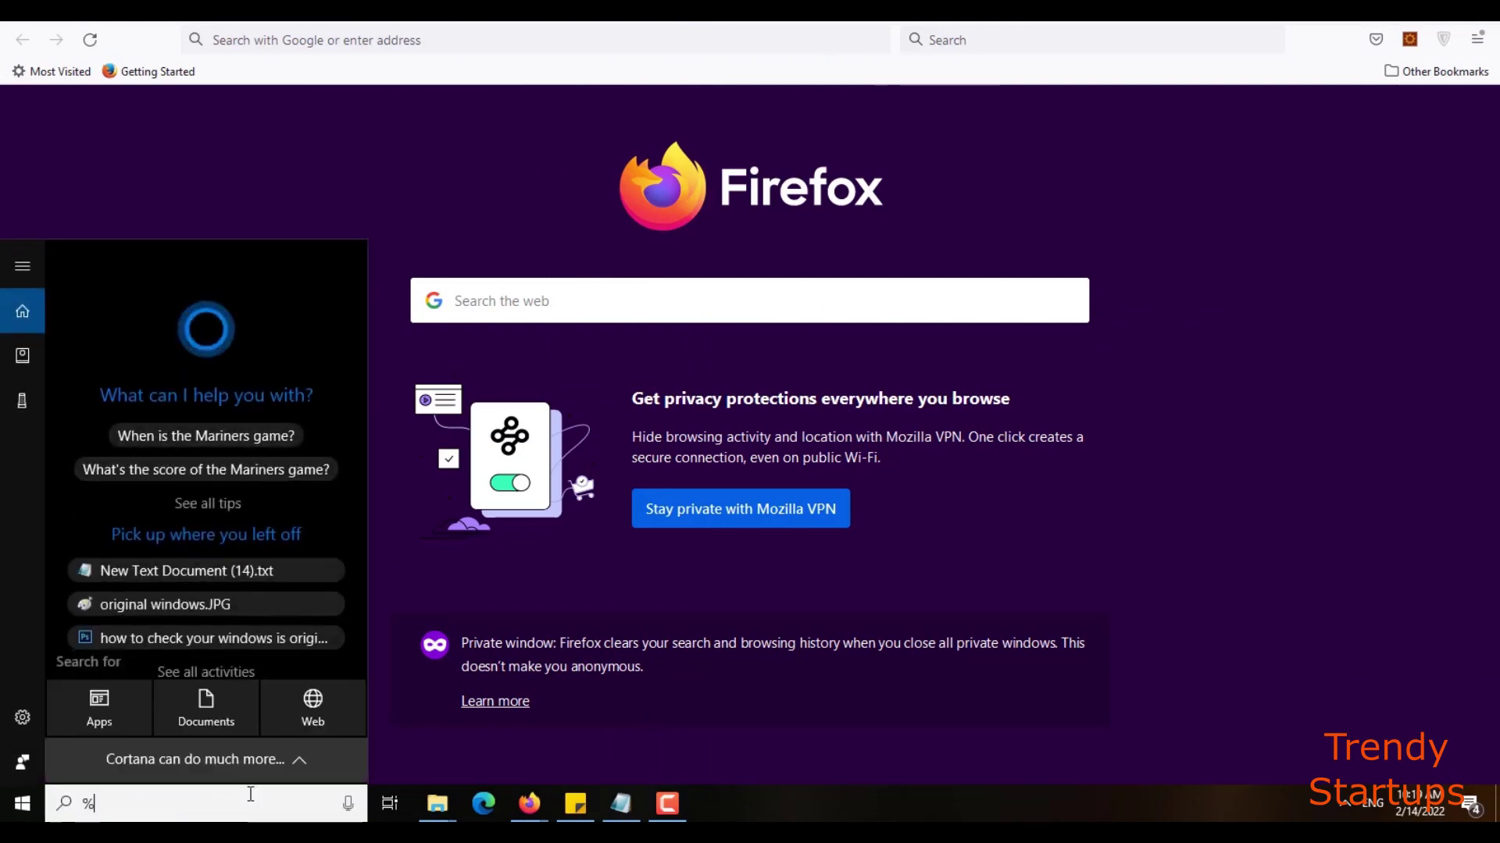
pyautogui.write('%temp')
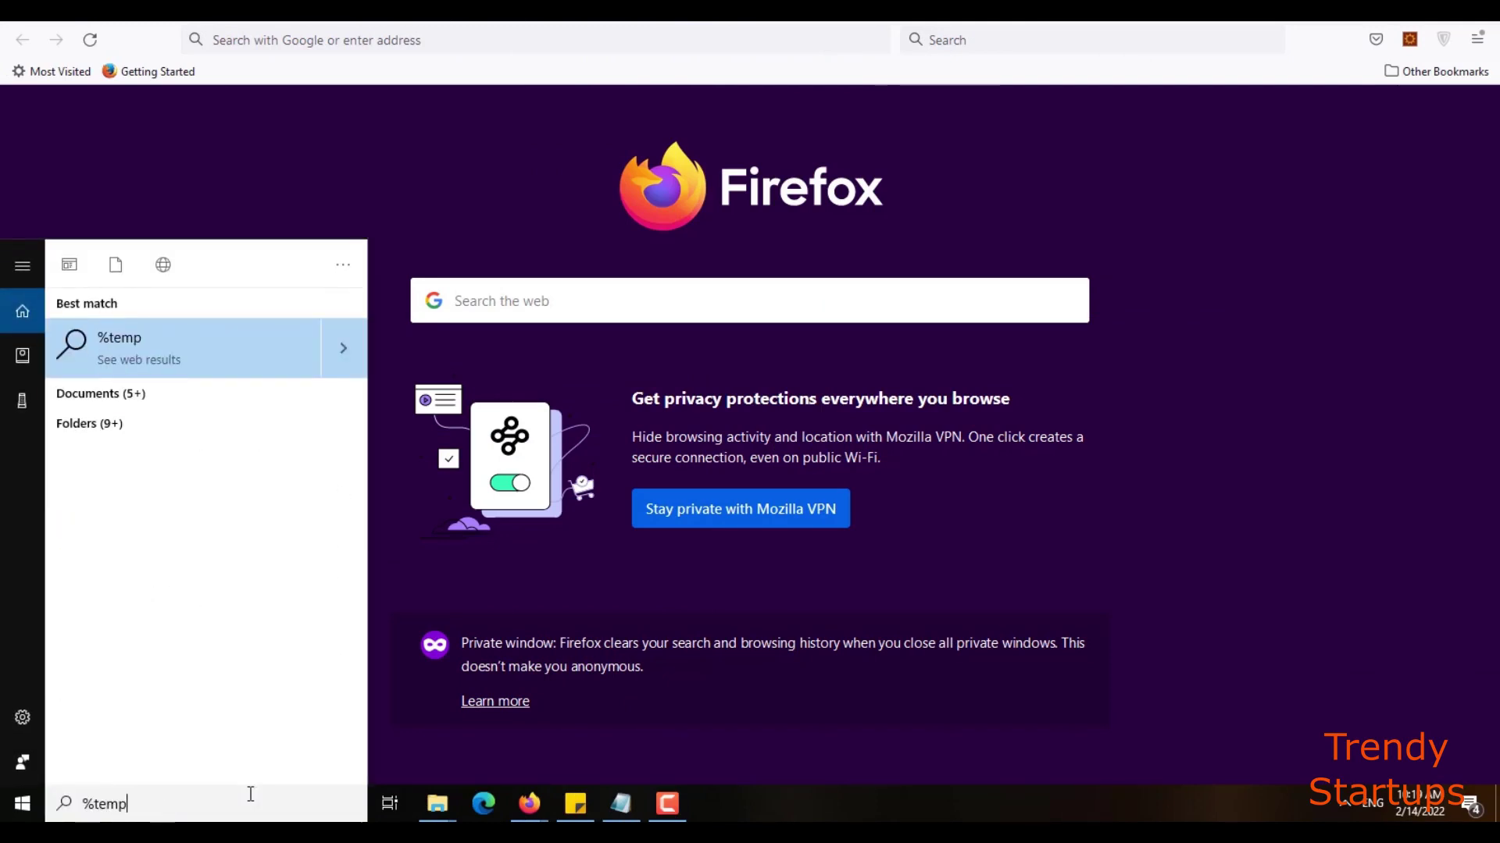
pyautogui.write('%')
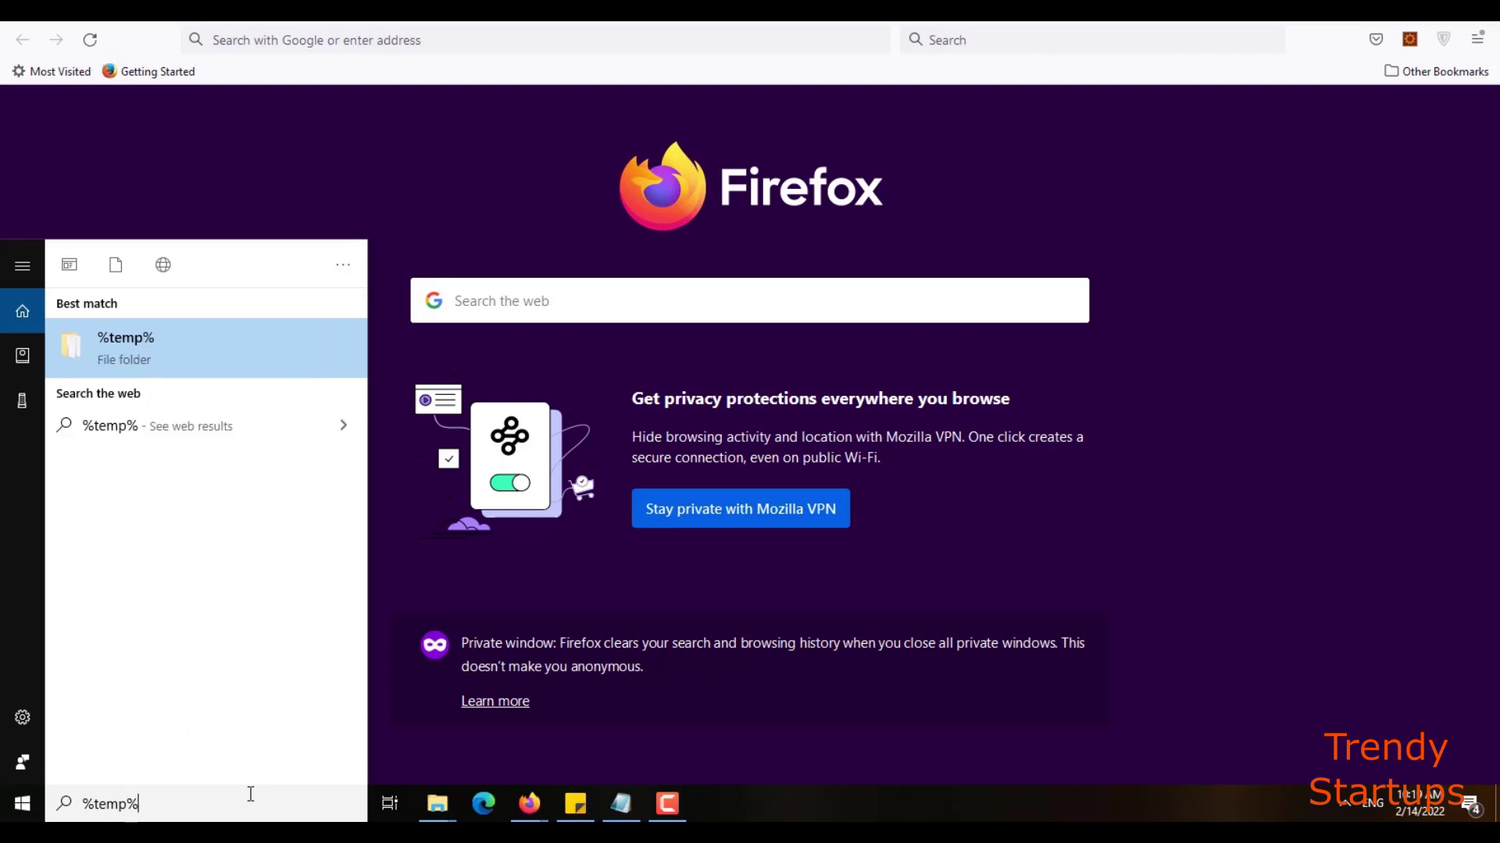
pyautogui.click(244, 347)
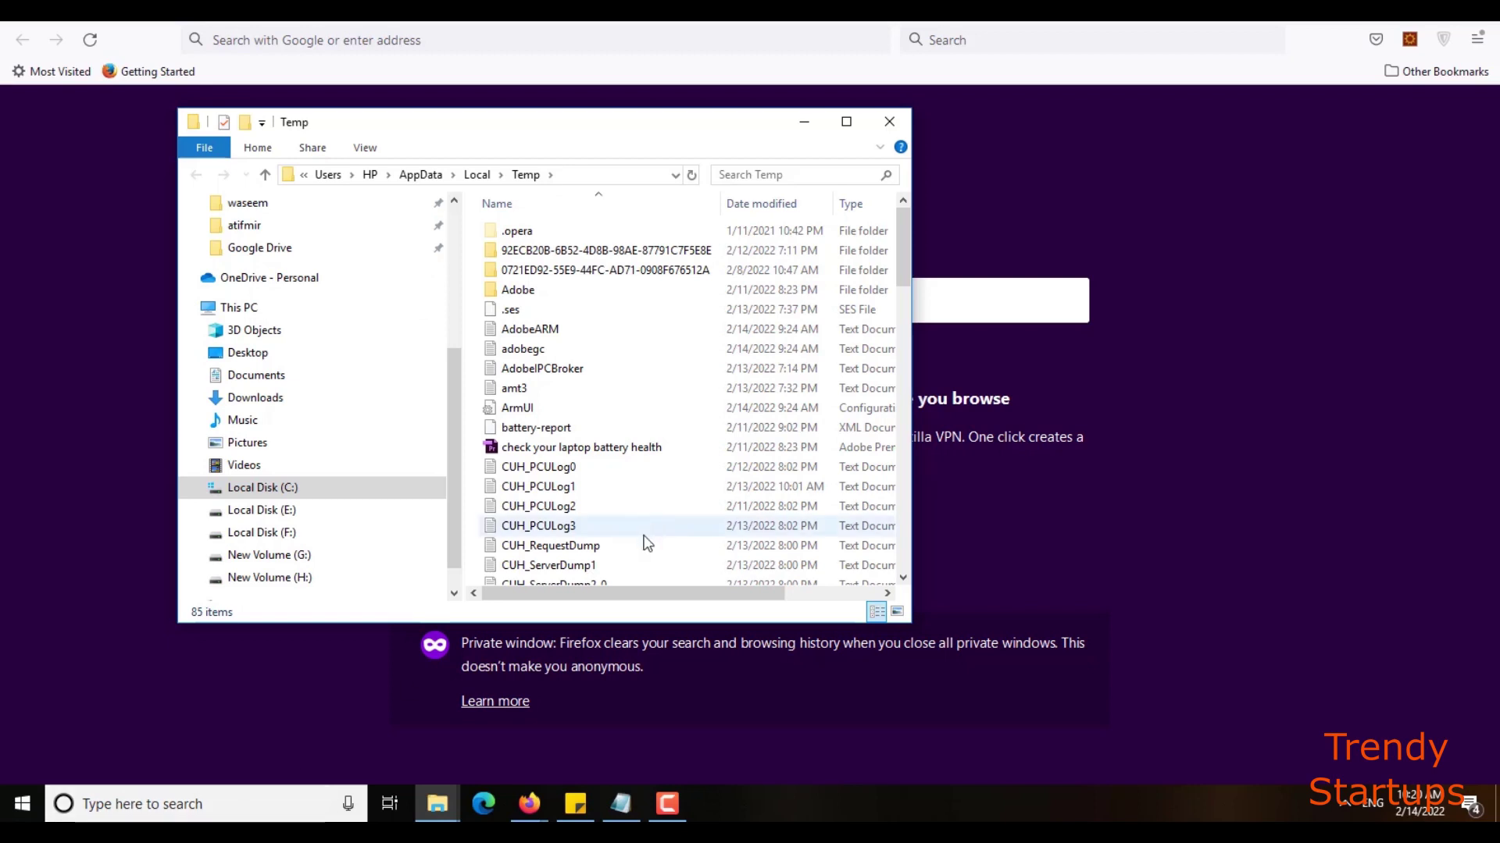
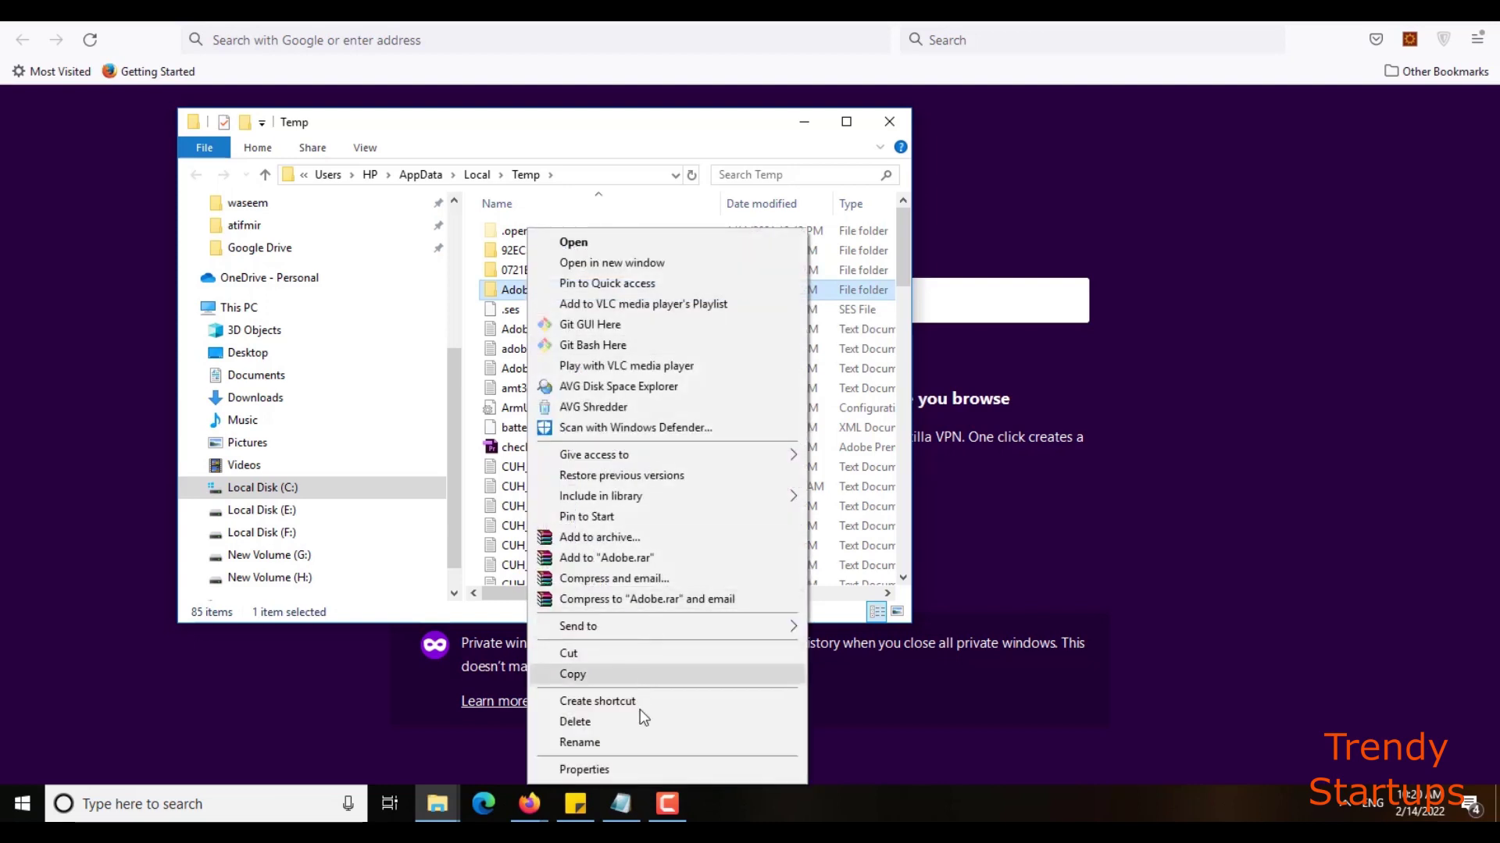
pyautogui.click(712, 137)
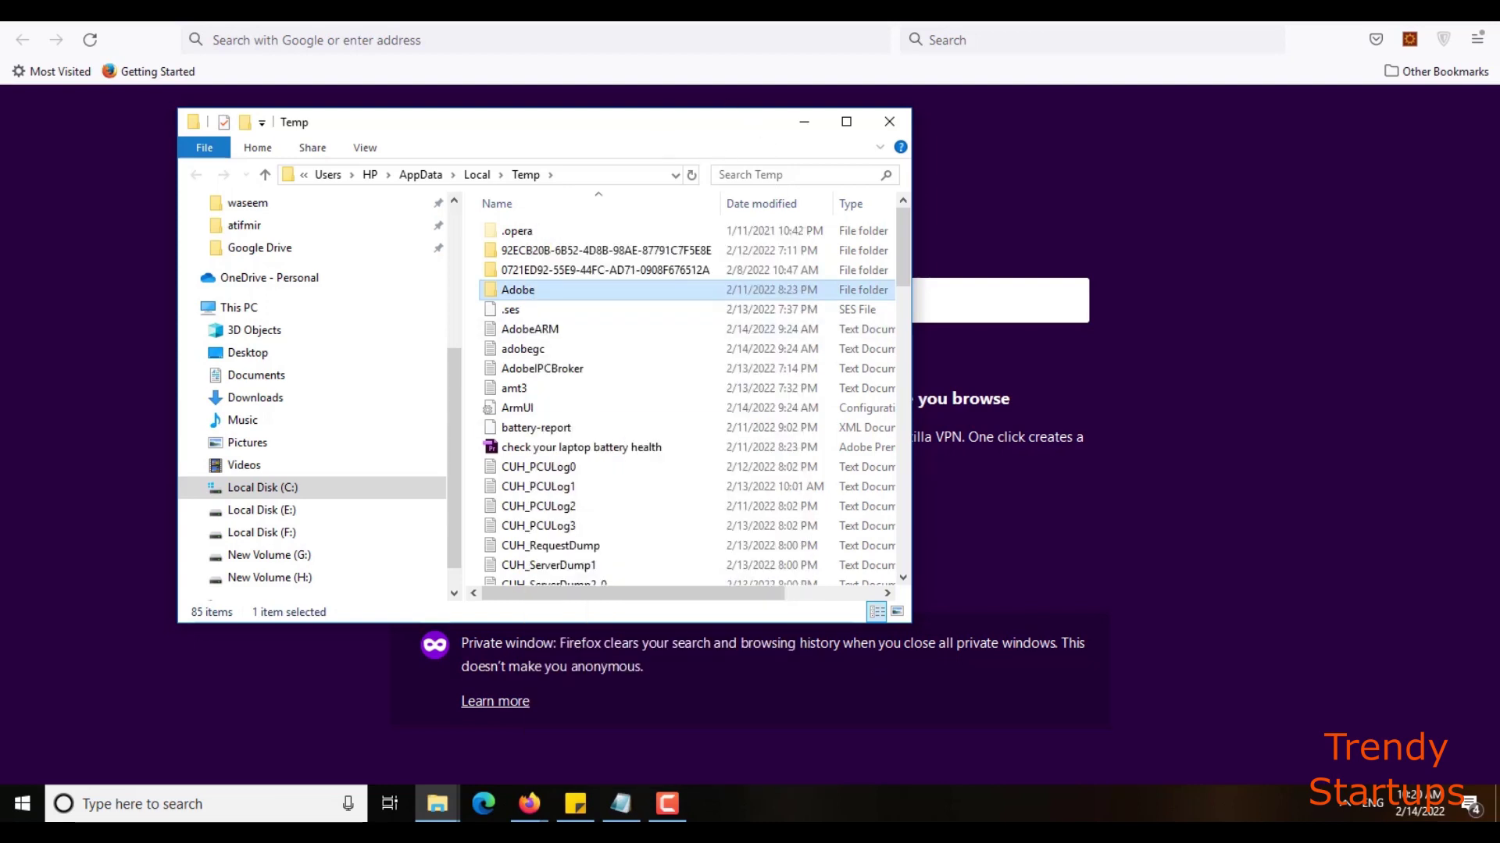